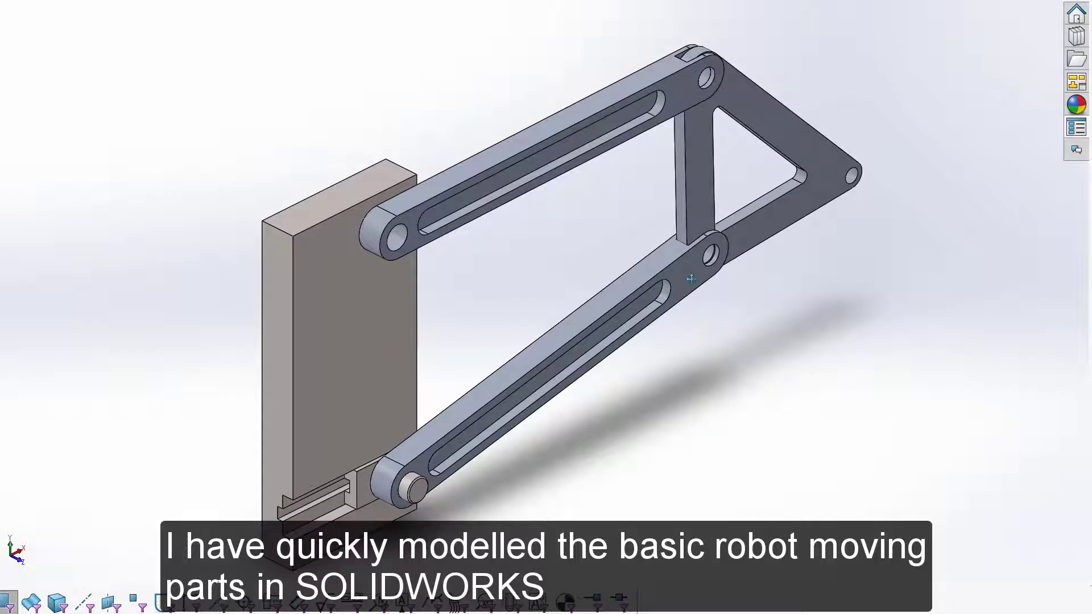
- Move the linkage arms in the assembly to view how the mechanism moves against the frame
middle_click_drag(692, 279, 695, 291, "ctrl")
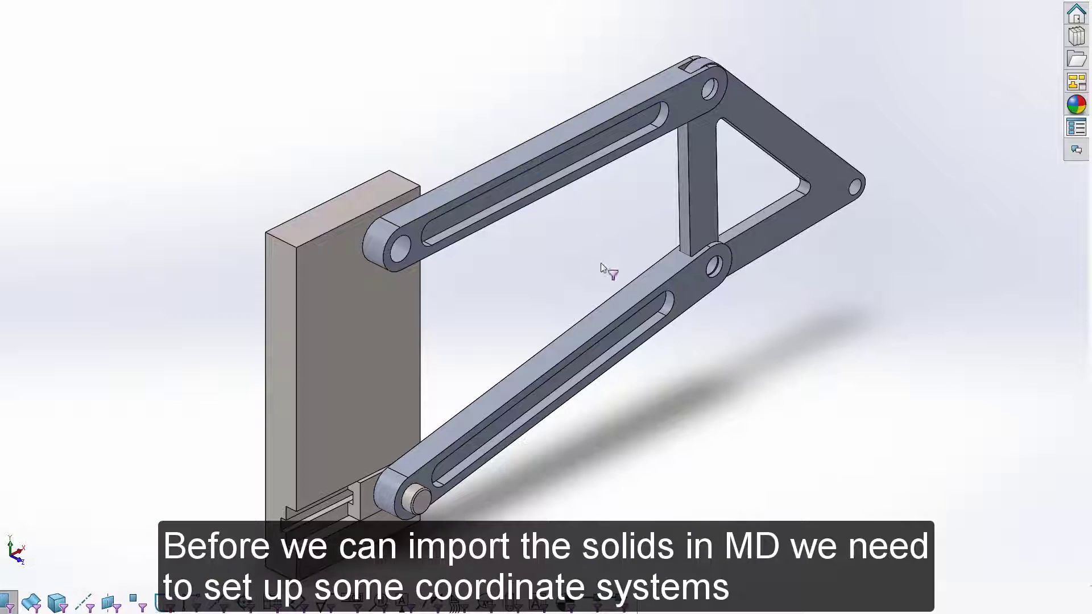
left_click_drag(695, 292, 690, 318)
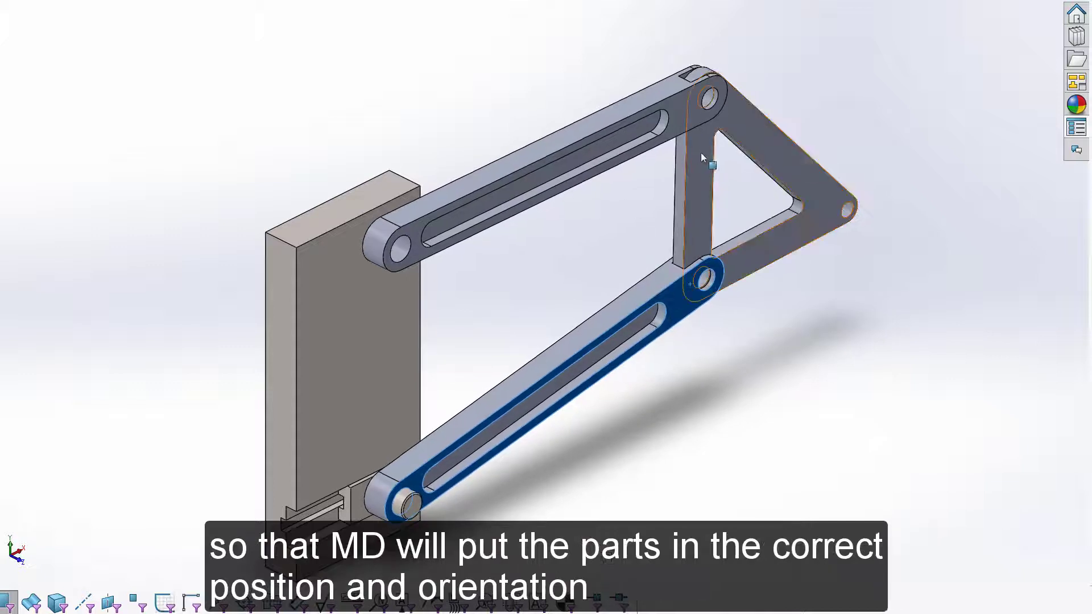
left_click_drag(672, 116, 617, 82)
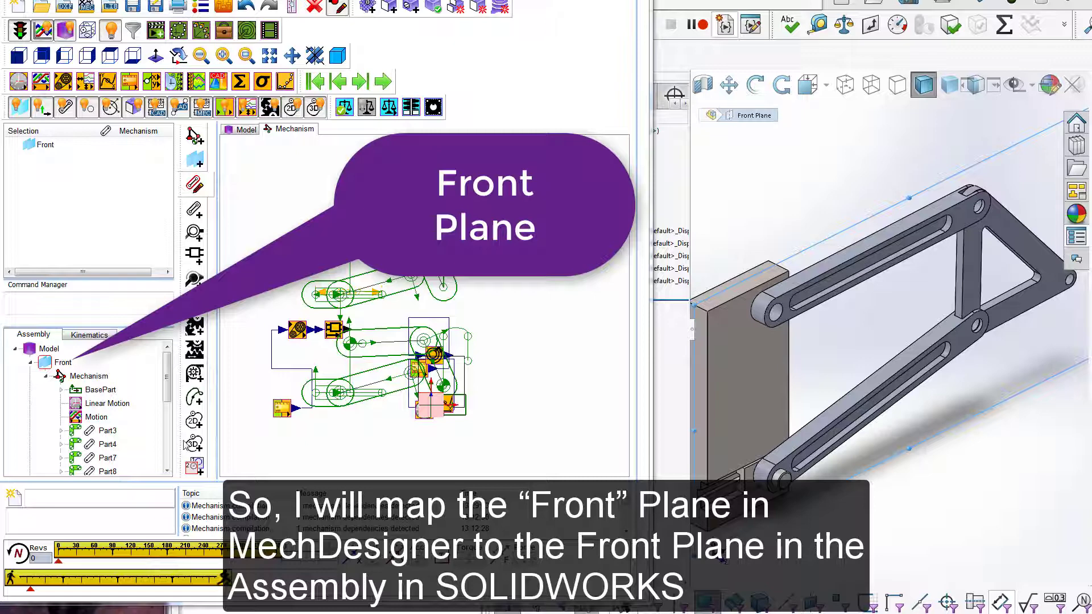
- Identify the Front plane in the MechDesigner model and the matching Front Plane in the SOLIDWORKS assembly
left_click(67, 365)
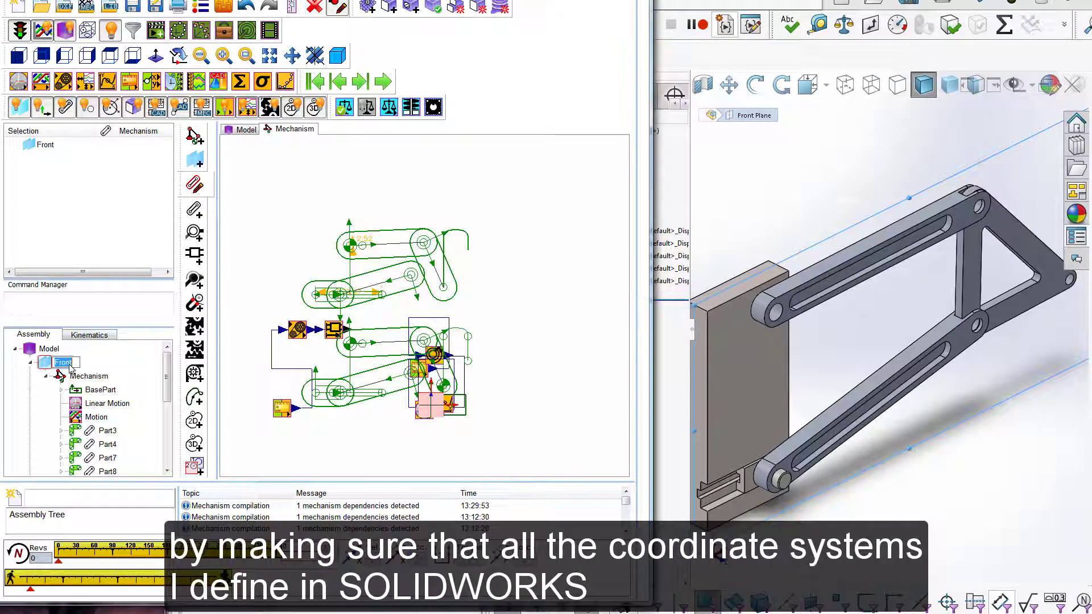
left_click(803, 230)
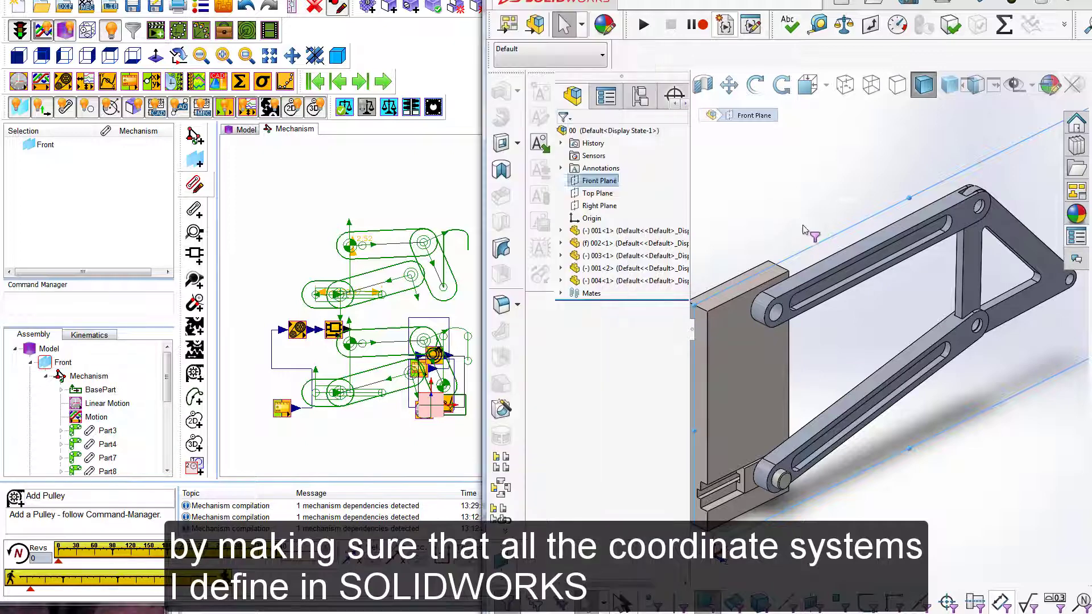
left_click(804, 229)
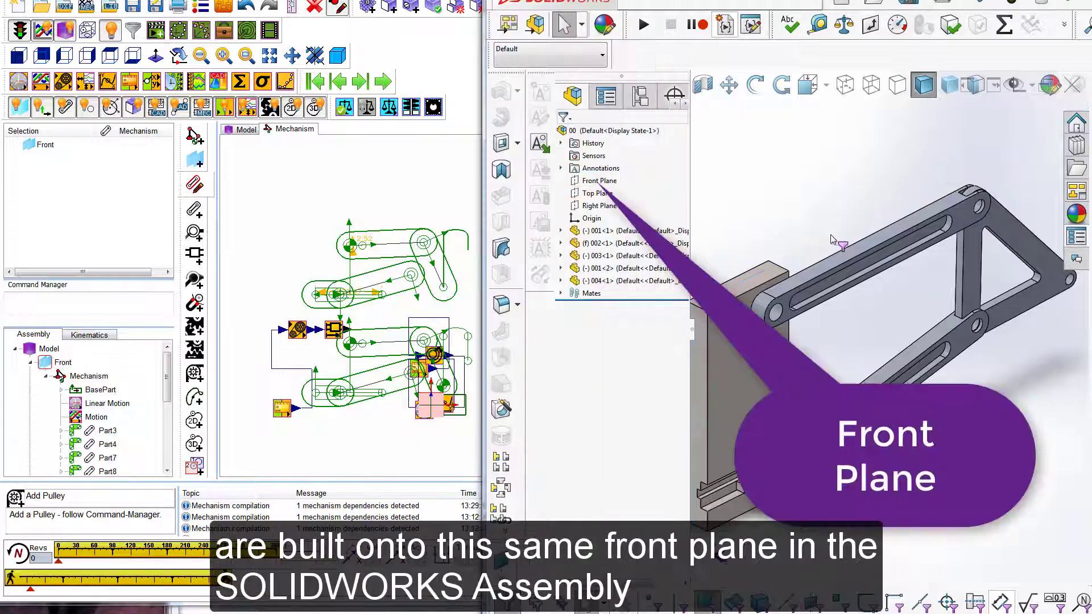
left_click(592, 181)
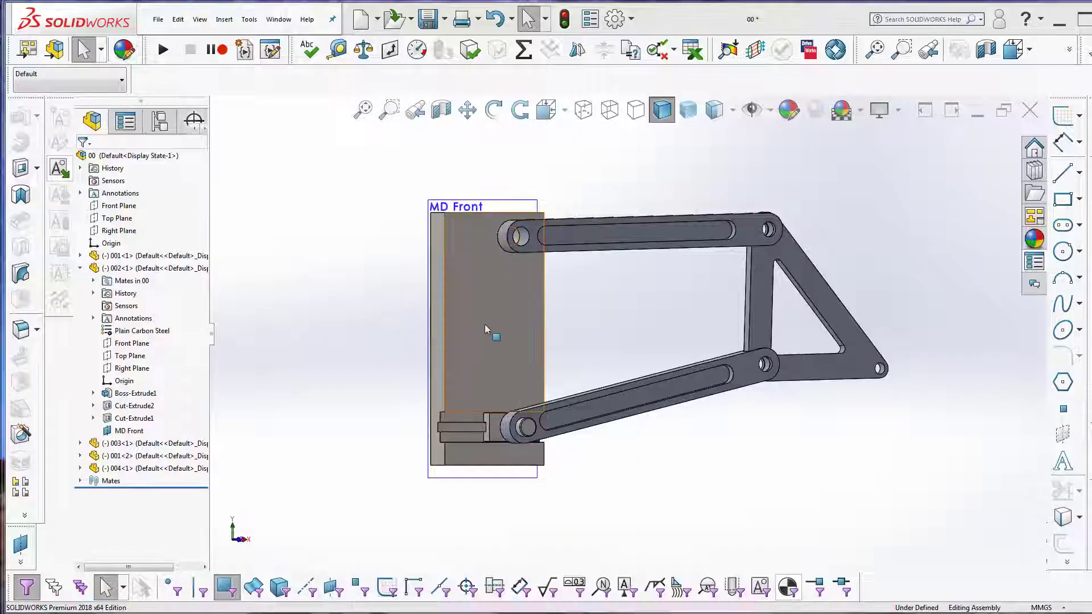
- Open frame part 002 from the assembly, highlight its MD Front plane, and close the part again
left_click(489, 266)
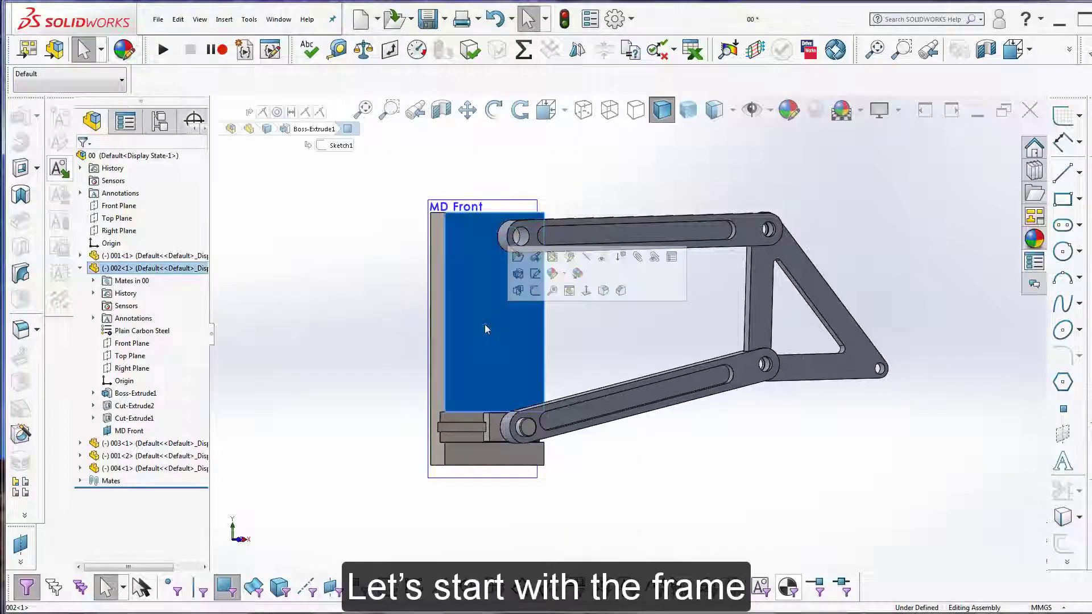
right_click(495, 267)
left_click(500, 284)
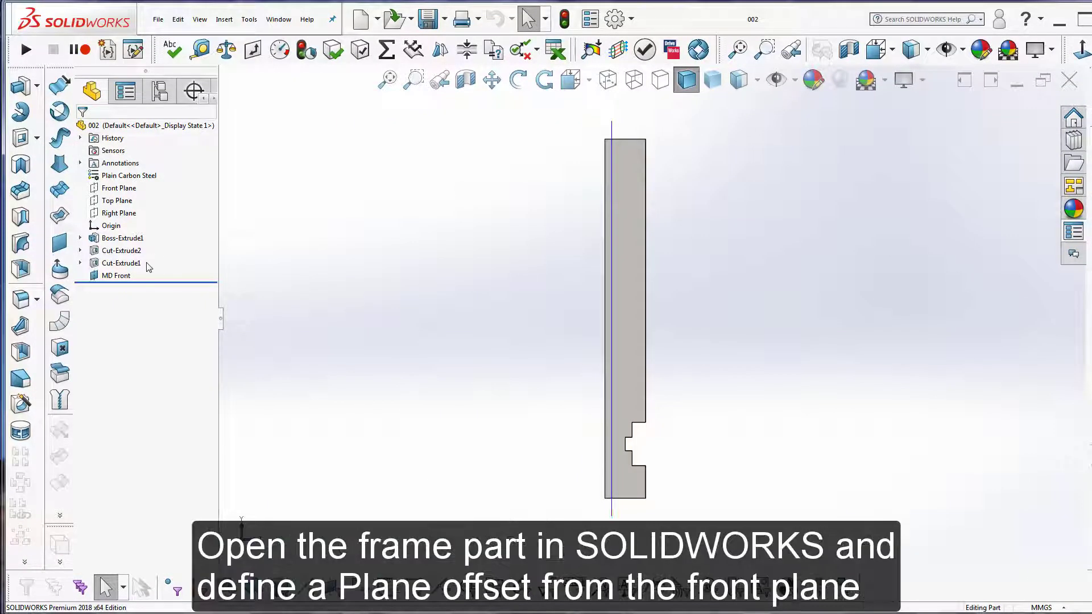
left_click(116, 276)
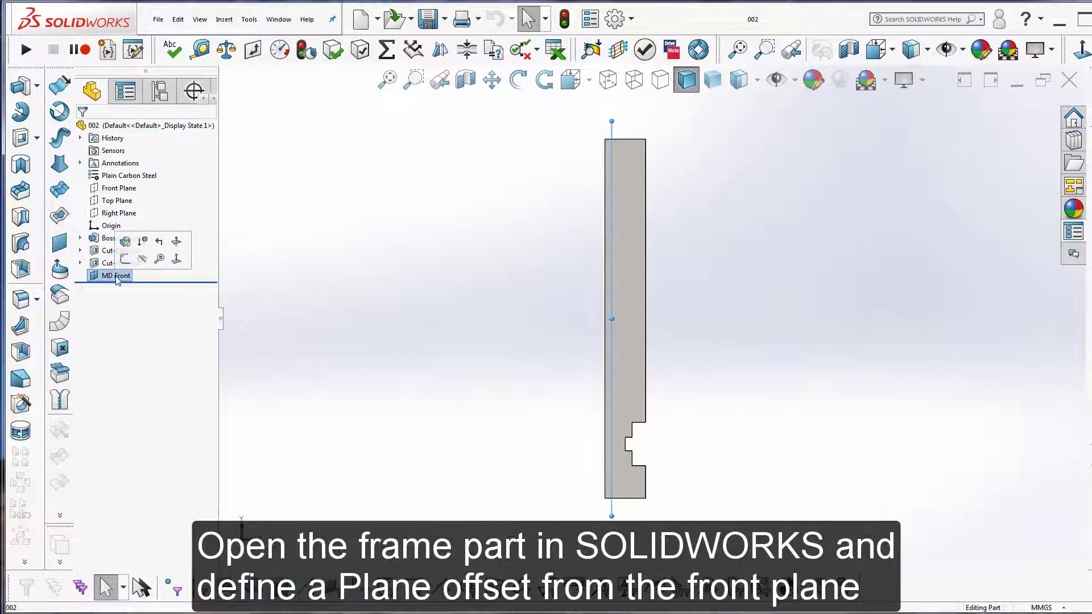
left_click(413, 274)
left_click(1069, 80)
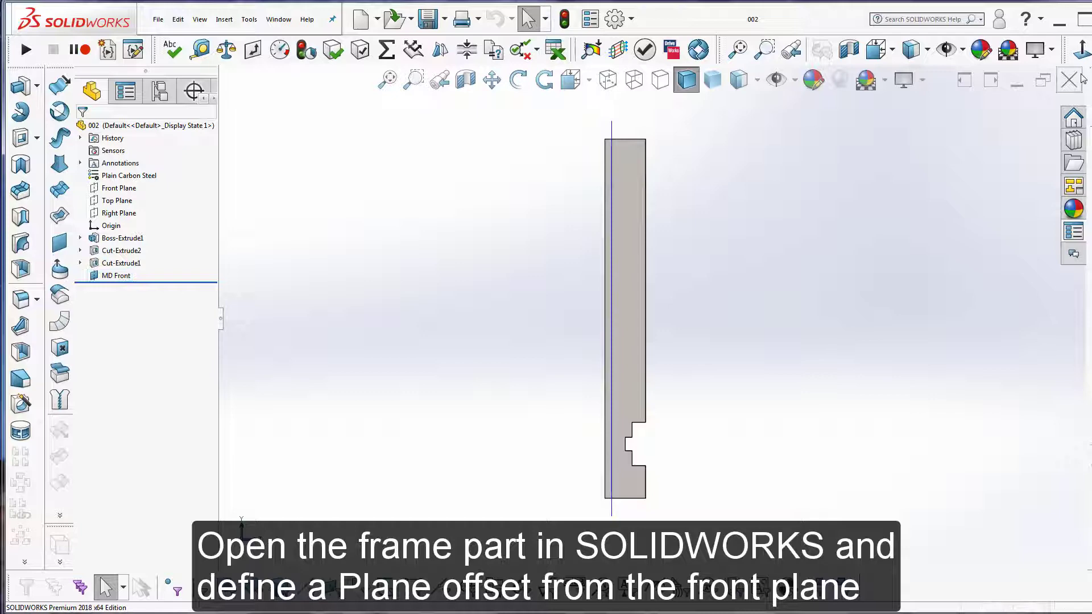
- Edit the frame's MD Front plane in the assembly and set its offset from the part's Front Plane to 1 mm
key("Left")
key("Left")
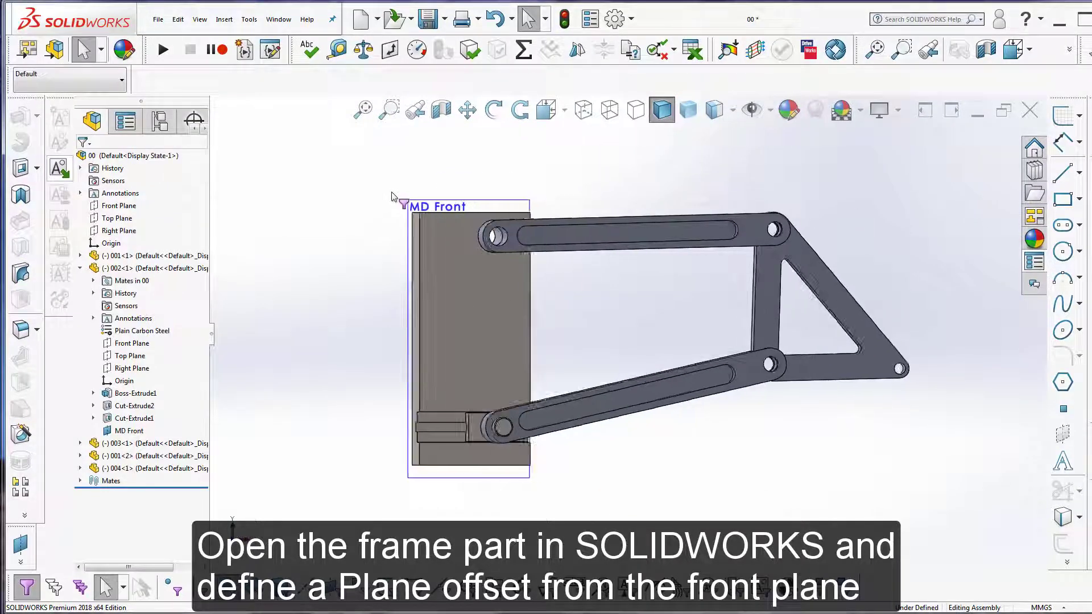
key("Down")
key("Down")
key("Down")
key("Down")
key("Down")
key("Down")
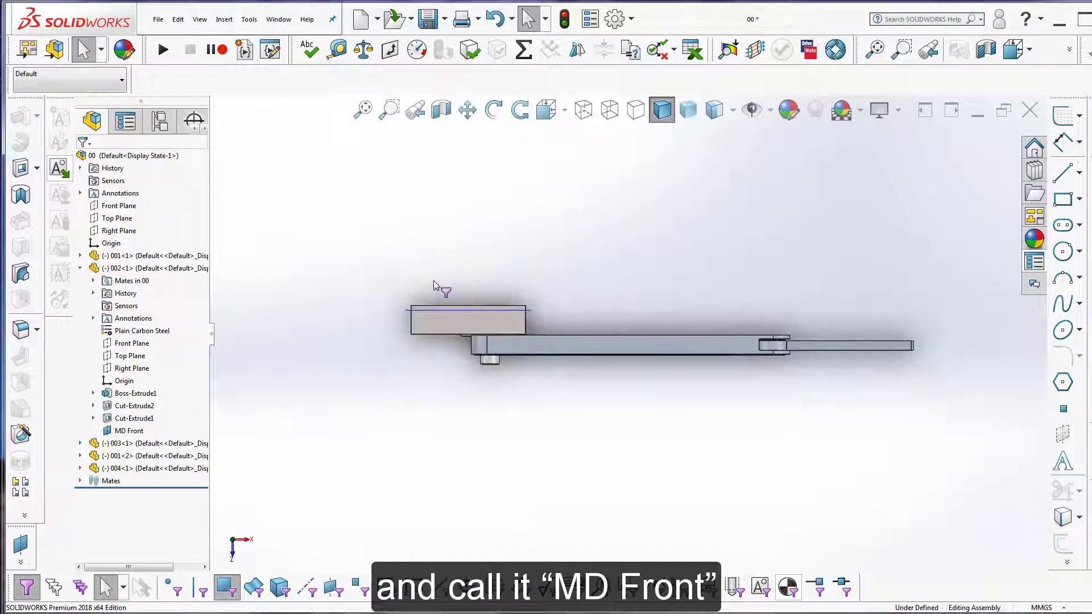
left_click(119, 206)
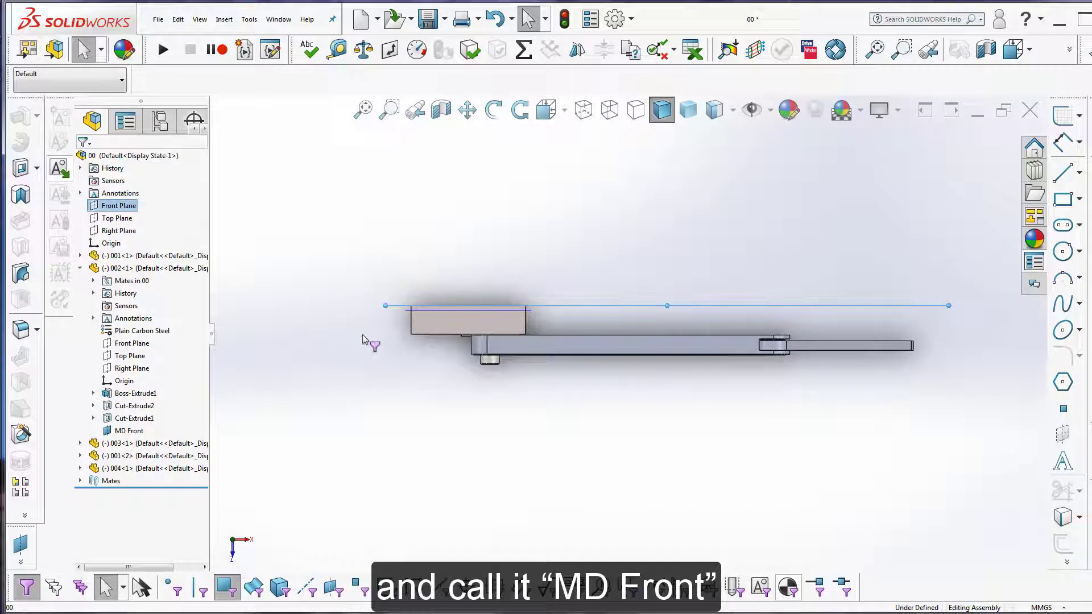
left_click(129, 430)
left_click(132, 395)
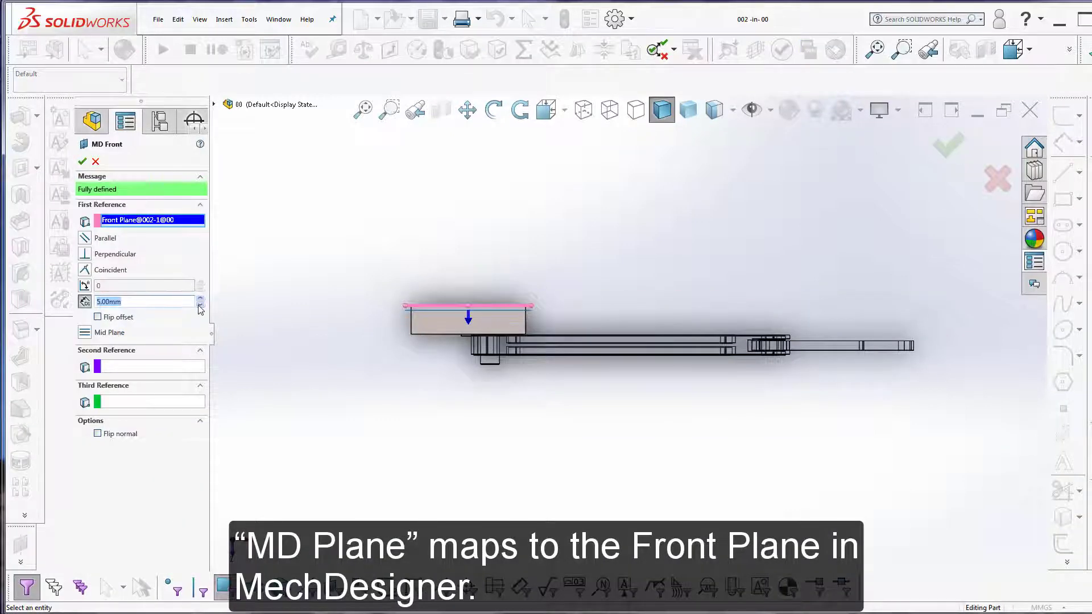
left_click(200, 306)
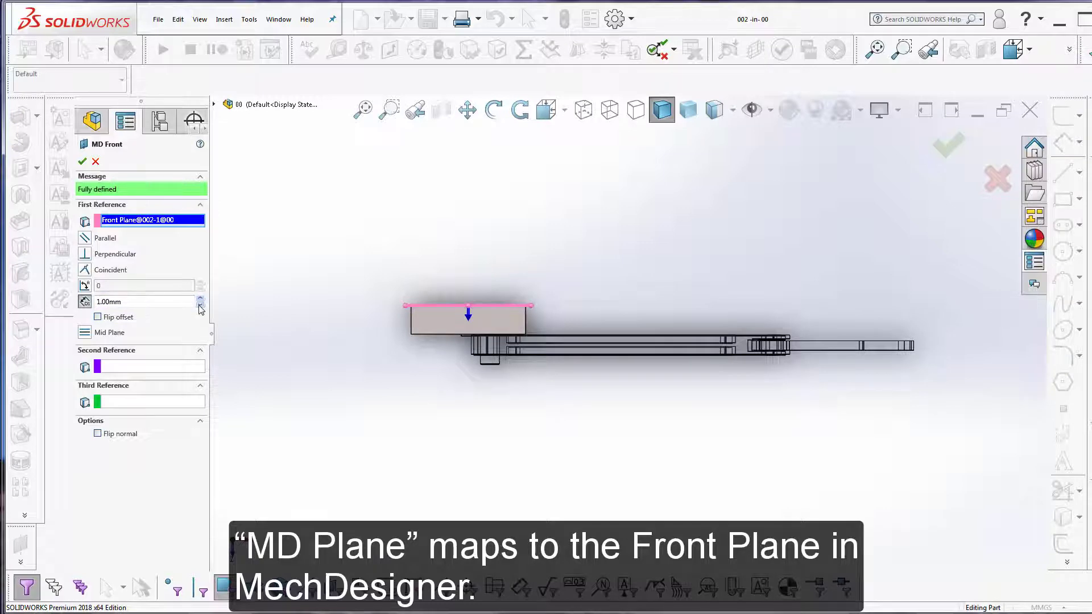
left_click(82, 161)
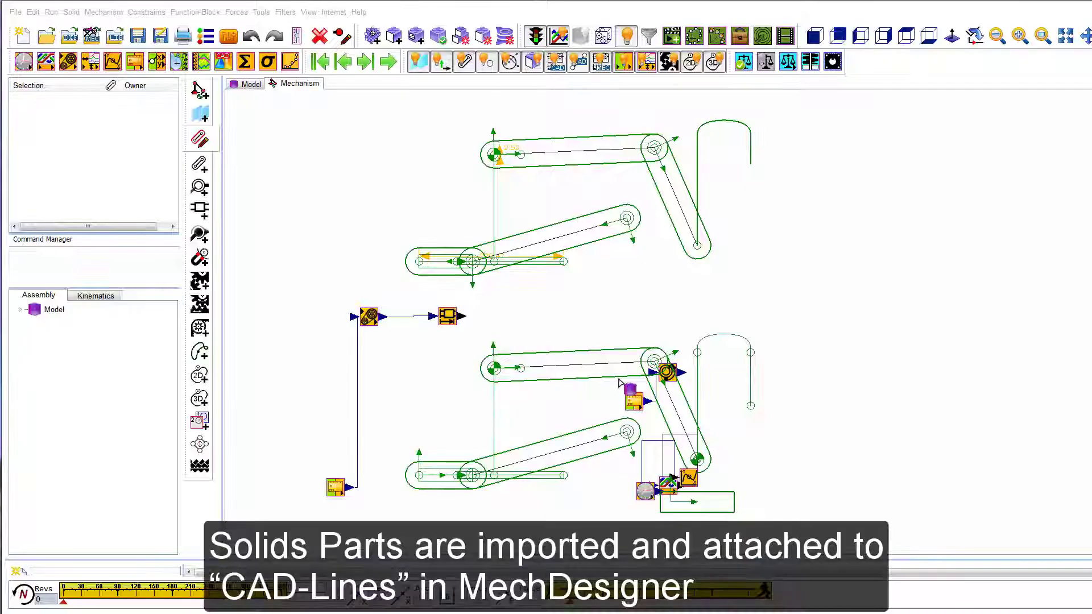
- Switch to MechDesigner and add a CAD-Line to the base part from the upper pivot point, constrained horizontal
double_click(494, 197)
left_click(199, 257)
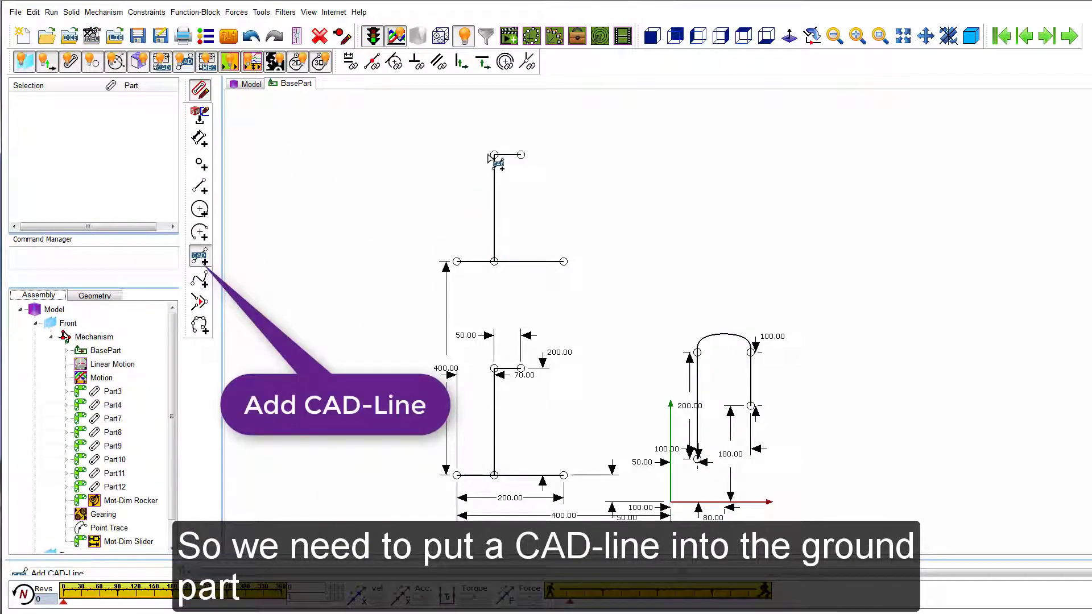
mouse_move(493, 155)
left_mouse_down()
mouse_move(596, 130)
mouse_move(667, 137)
left_mouse_up()
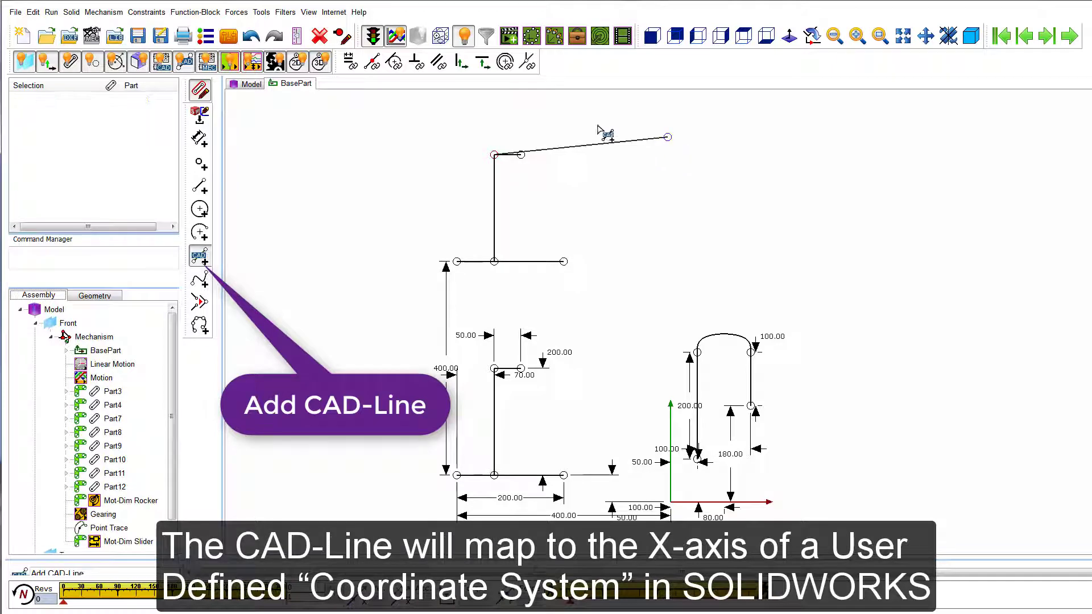
left_click(483, 61)
left_click(575, 149)
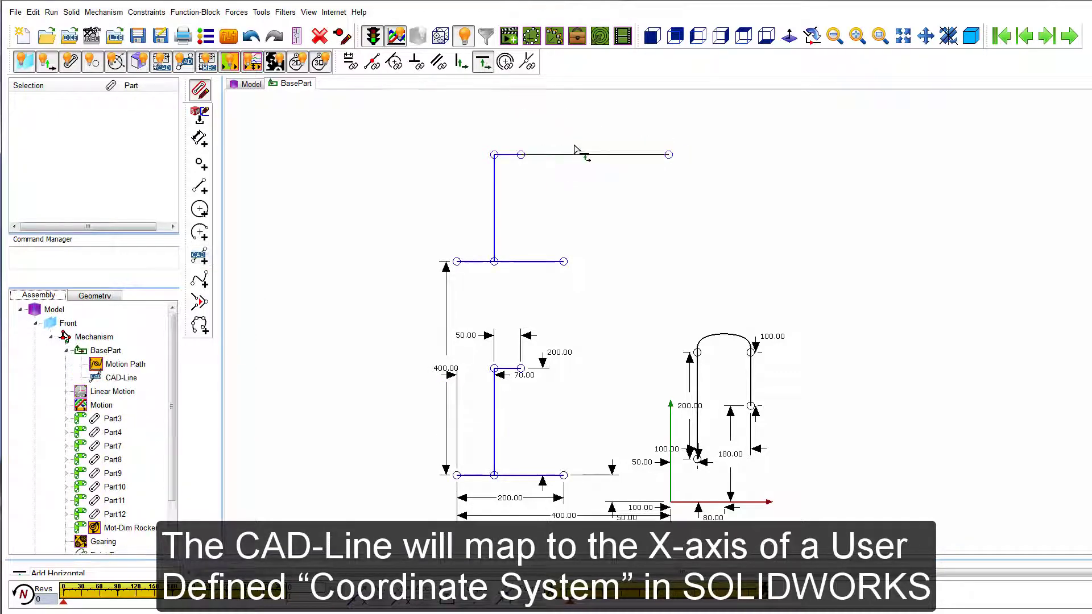
left_click(199, 90)
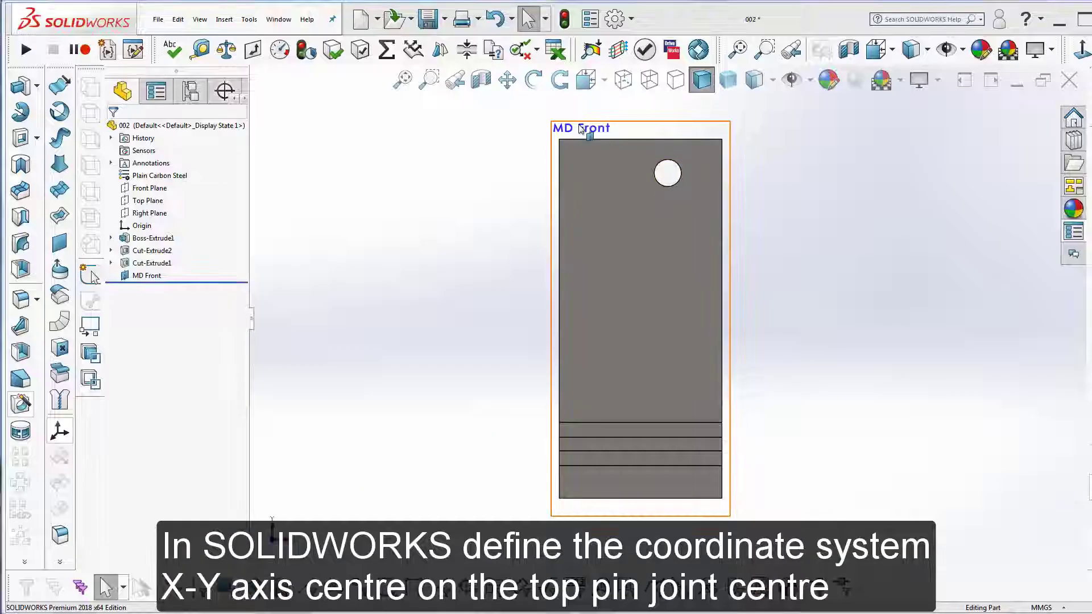
- In SOLIDWORKS part 002, sketch two construction lines on MD Front from the hole's centre: one horizontal, about 172 mm long, and one vertical upwards
left_click(147, 275)
left_click(91, 276)
left_click(1090, 490)
left_click(994, 536)
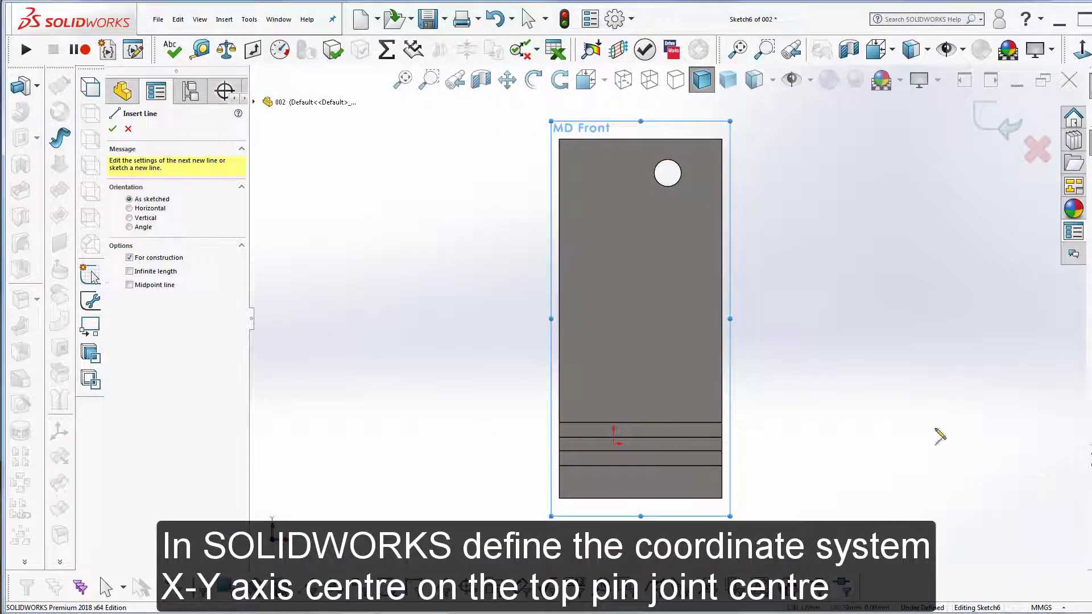
left_click(668, 173)
double_click(902, 172)
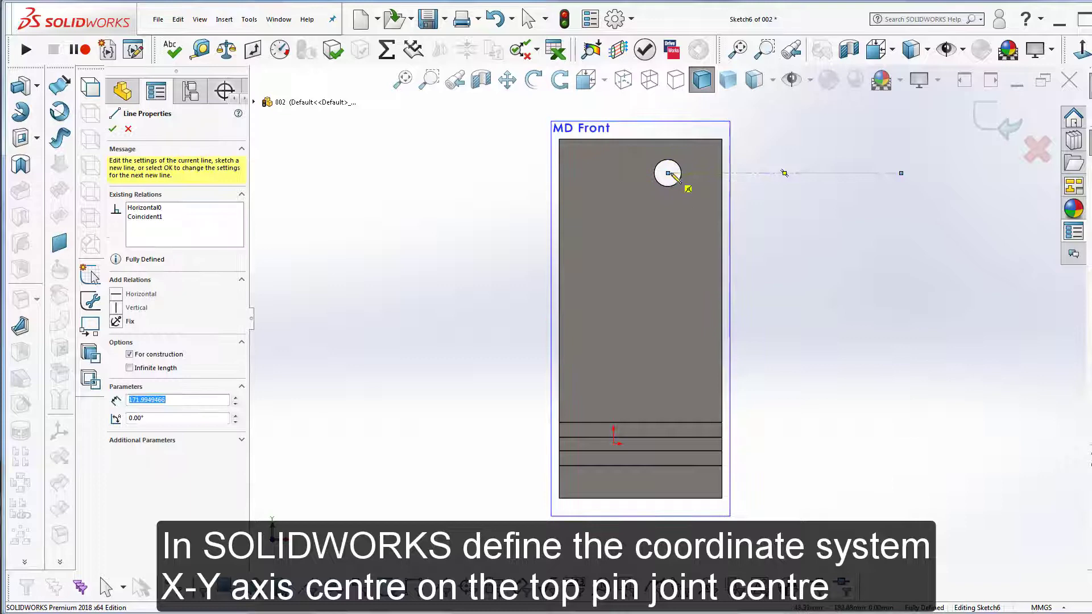
left_click(667, 172)
left_click(668, 109)
left_click(1004, 128)
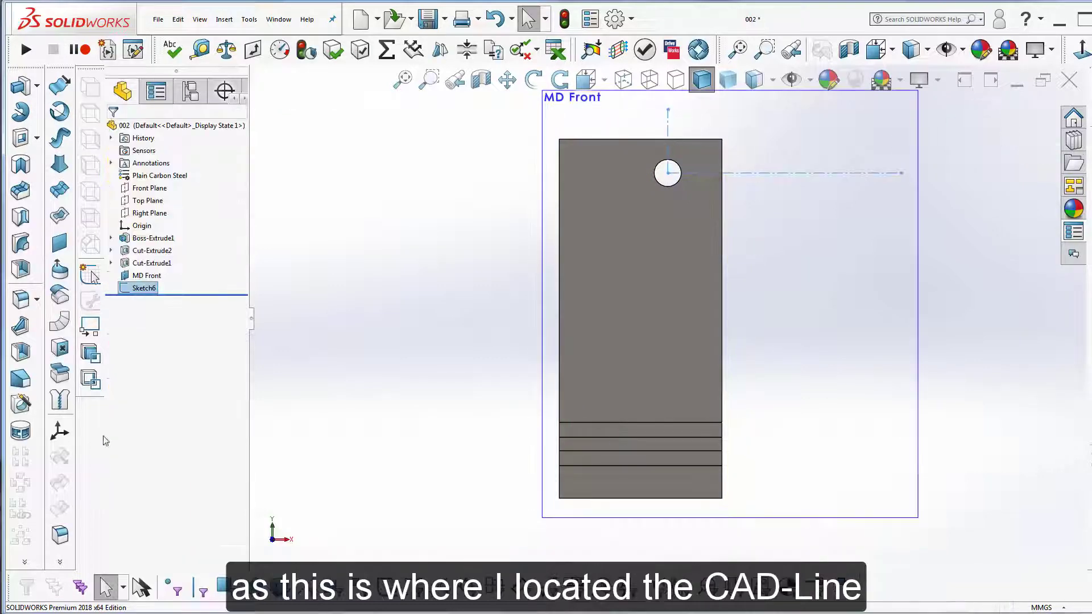
- Create a coordinate system at the hole's centre with its X axis along the horizontal construction line and Y axis along the vertical one
left_click(59, 431)
left_click(670, 174)
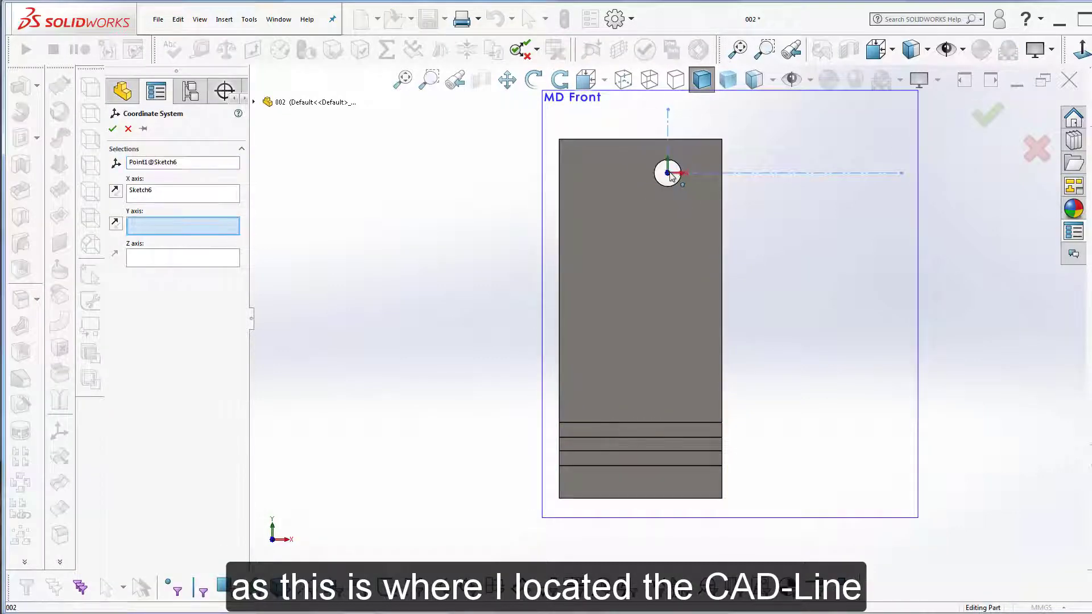
left_click(192, 195)
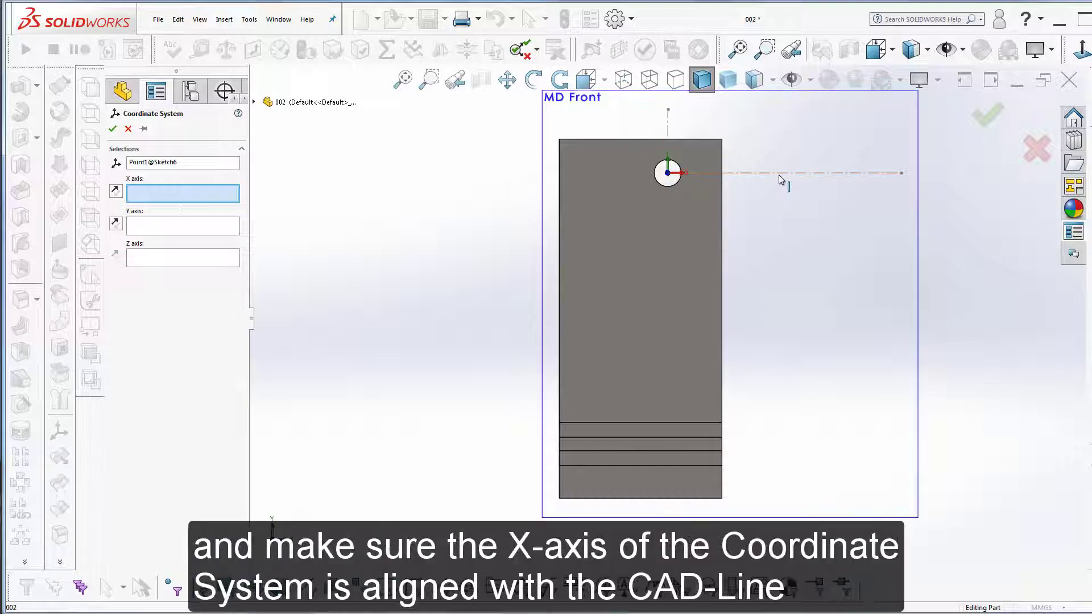
left_click(783, 173)
left_click(668, 122)
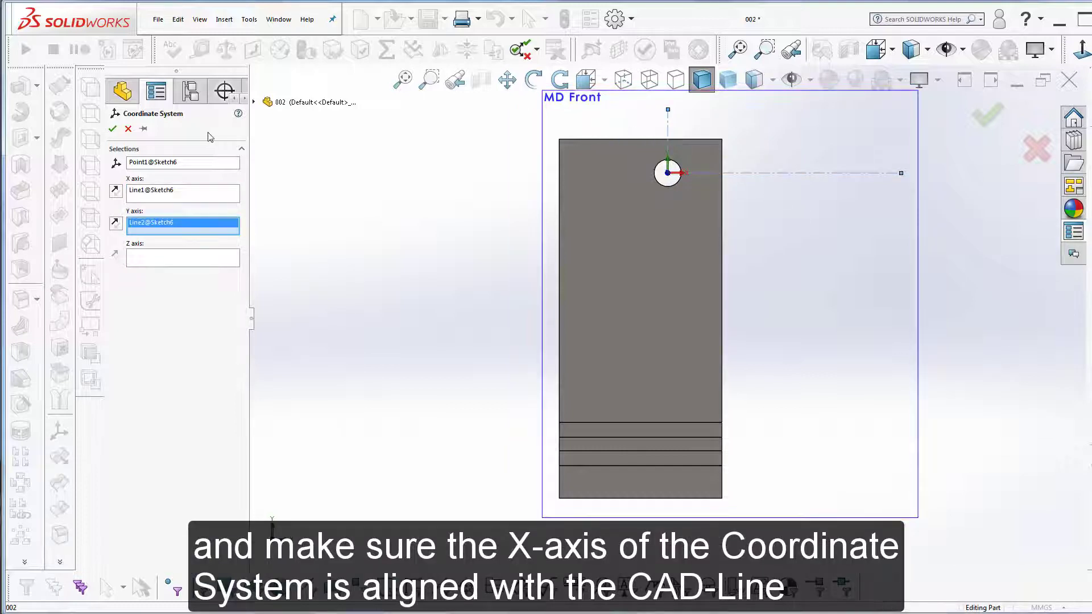
left_click(113, 129)
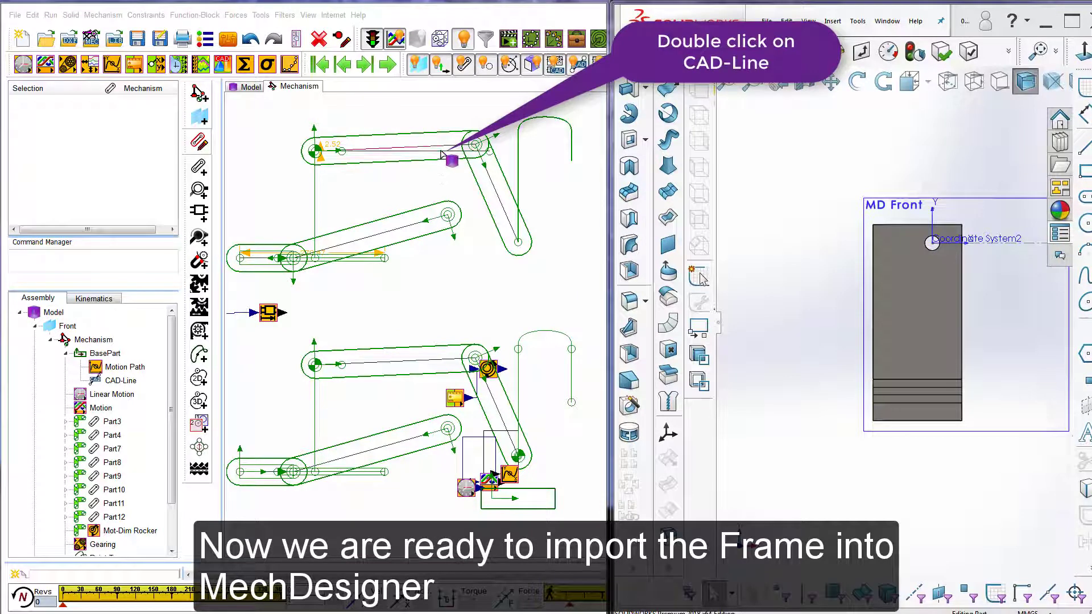
- In MechDesigner, import the active SOLIDWORKS part 002 onto the base part's CAD-Line, using the Default configuration and Coordinate System2
double_click(444, 153)
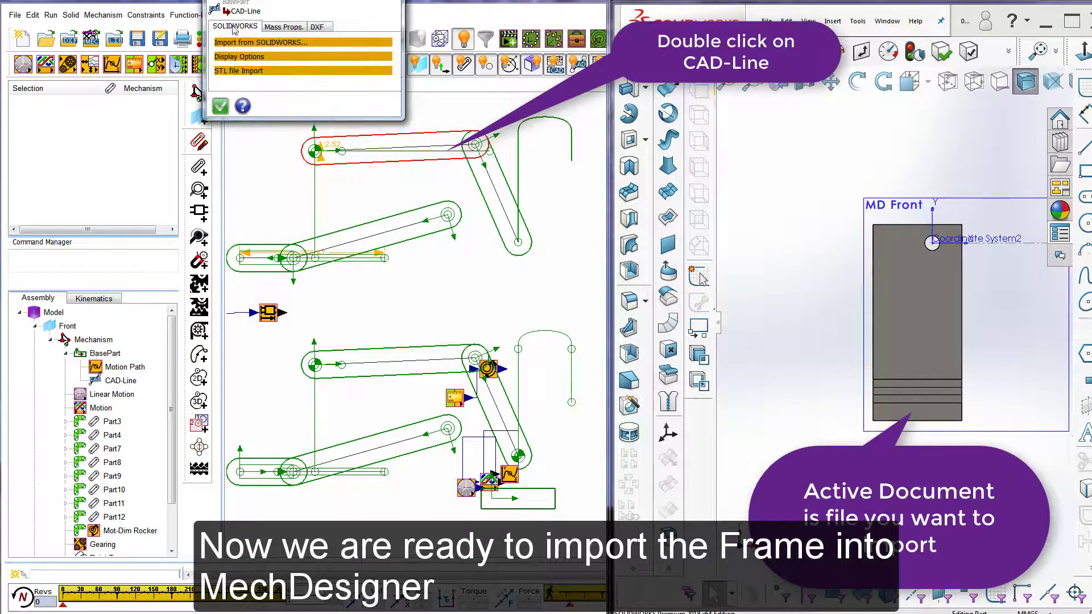
left_click(235, 43)
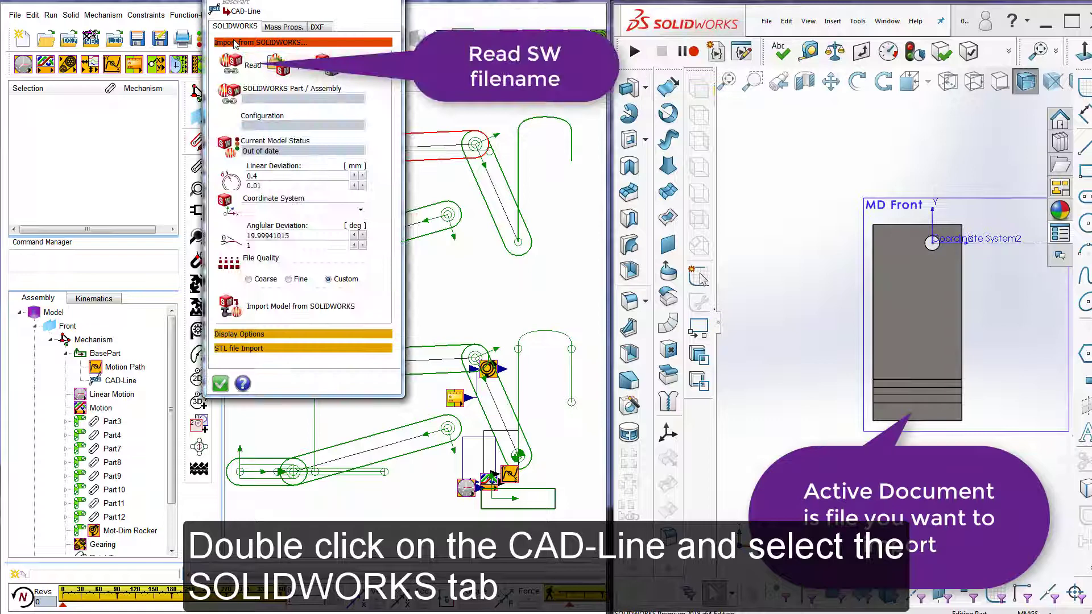
left_click(233, 66)
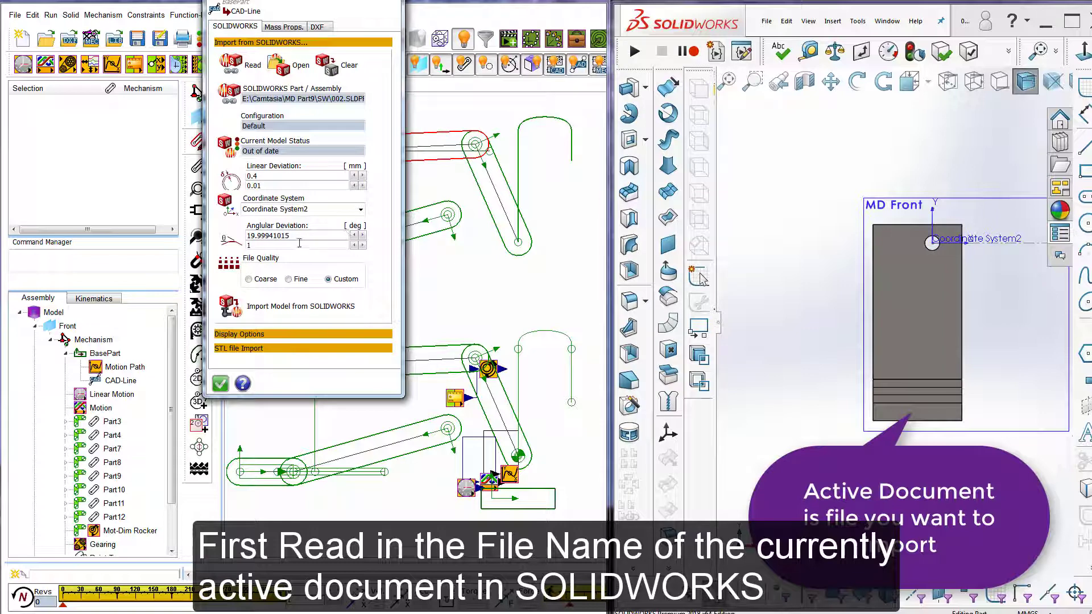
left_click(293, 301)
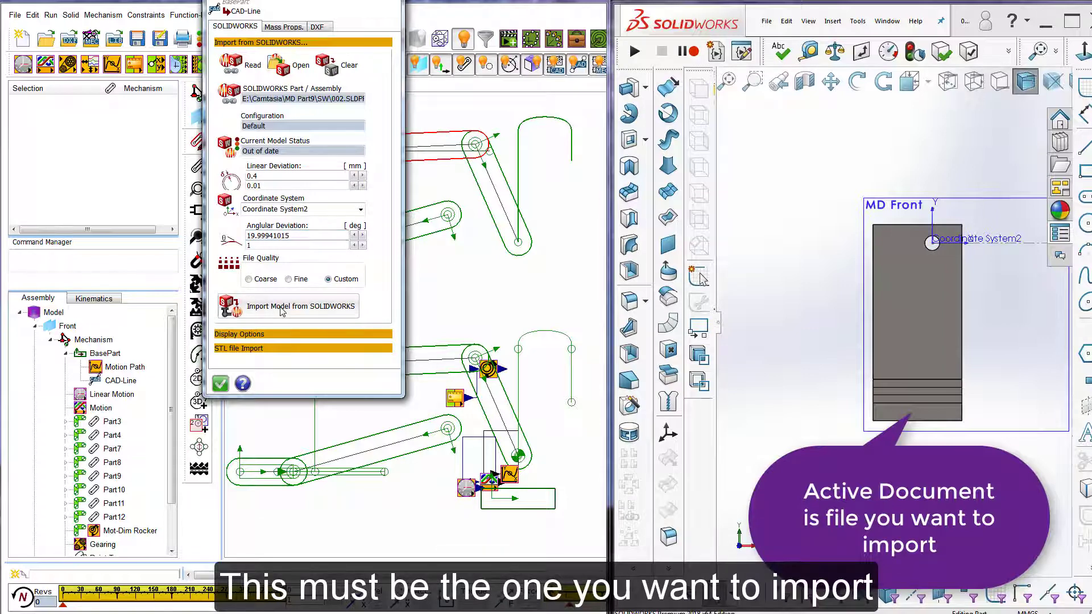
left_click(219, 384)
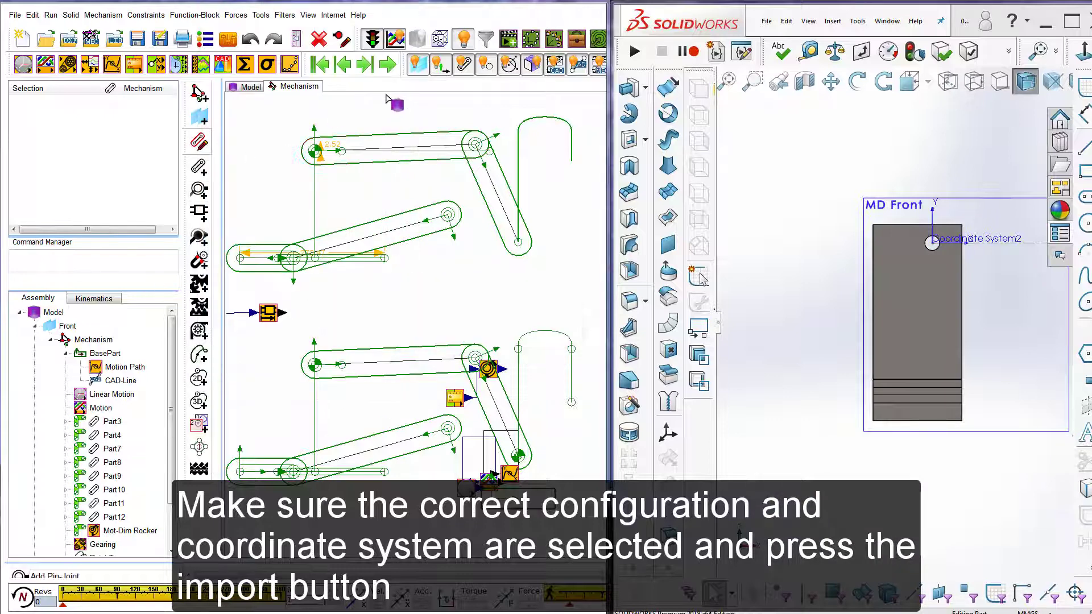
left_click(421, 42)
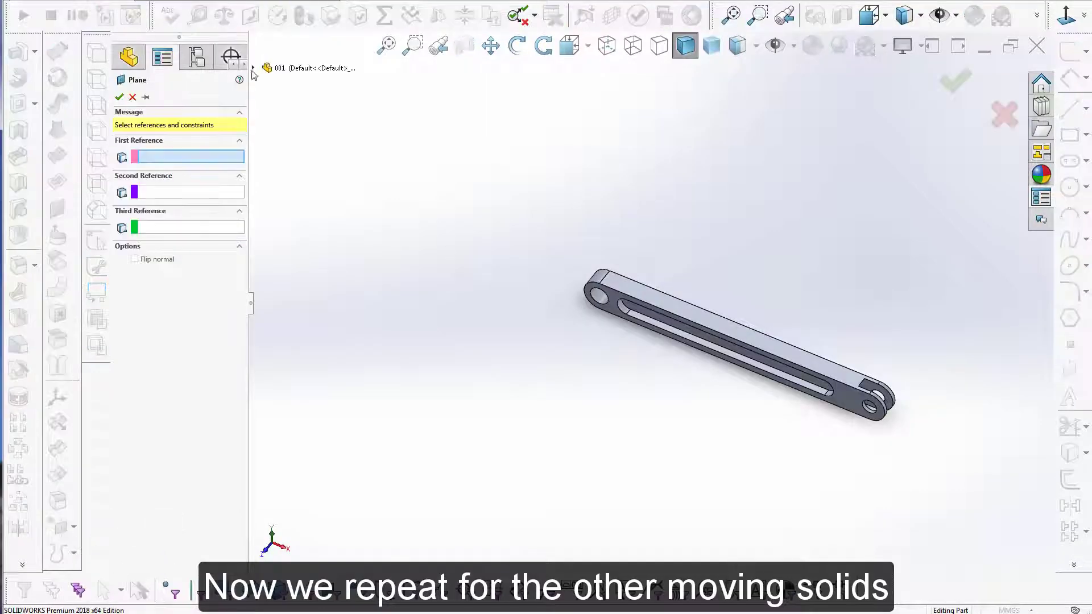
- In SOLIDWORKS part 001, create a reference plane offset 30 mm from the Front Plane, with the offset direction flipped
left_click(252, 68)
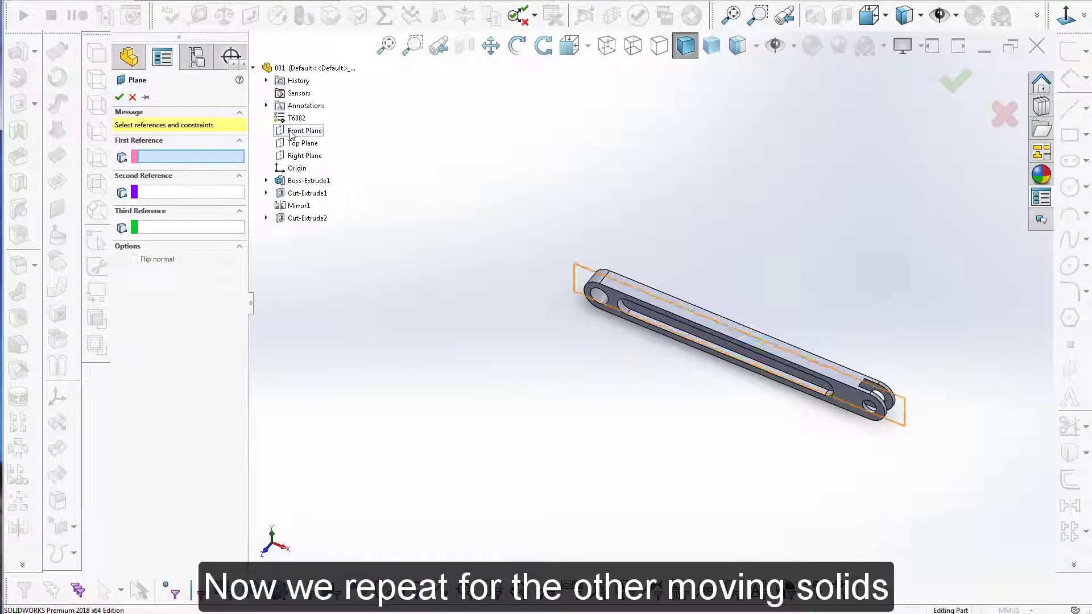
left_click(304, 130)
type("30")
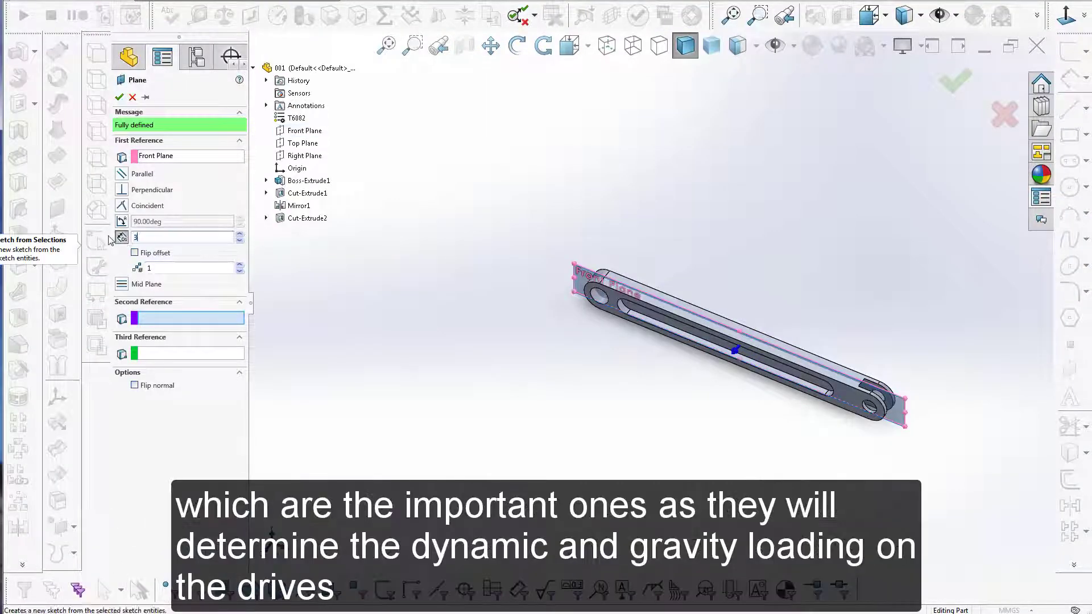
key("Return")
left_click(135, 253)
left_click(961, 84)
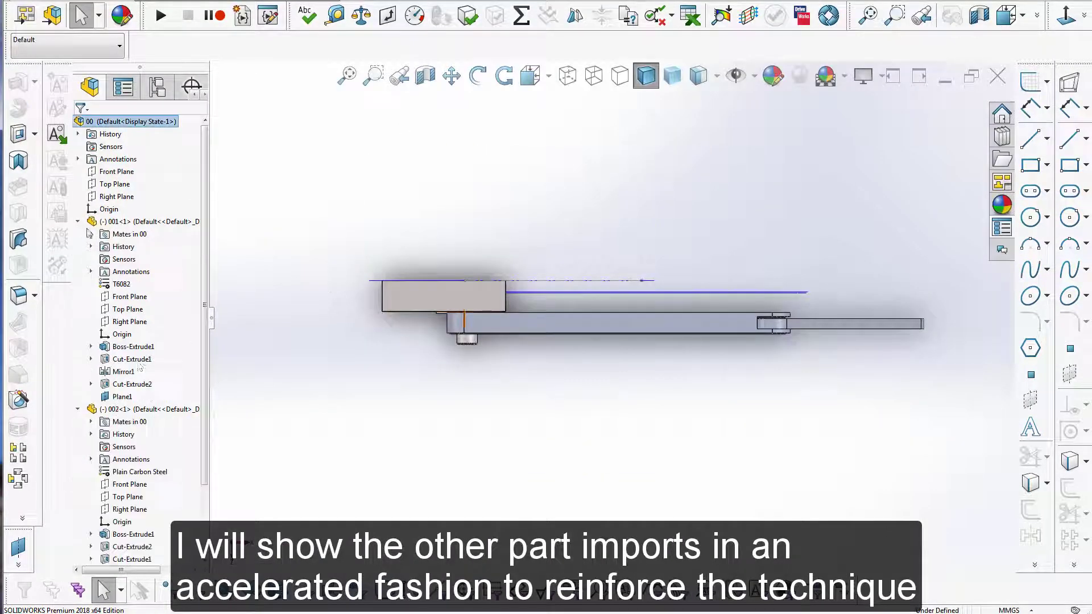
- Edit part 001's new reference plane in the assembly, increasing its offset until it aligns with the assembly's front plane
left_click(123, 396)
left_click(135, 361)
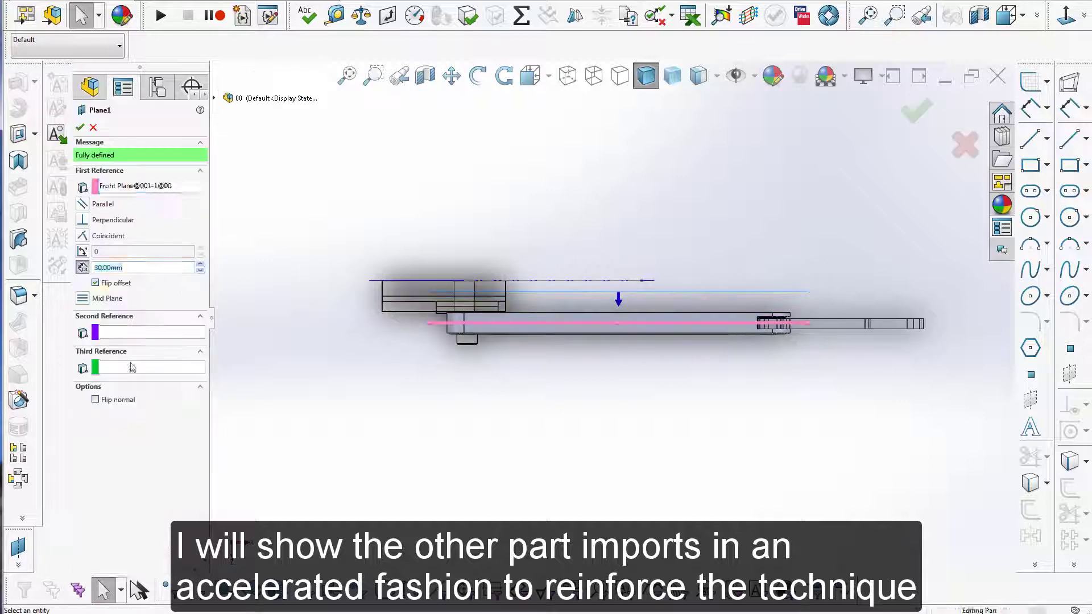
left_click(200, 265)
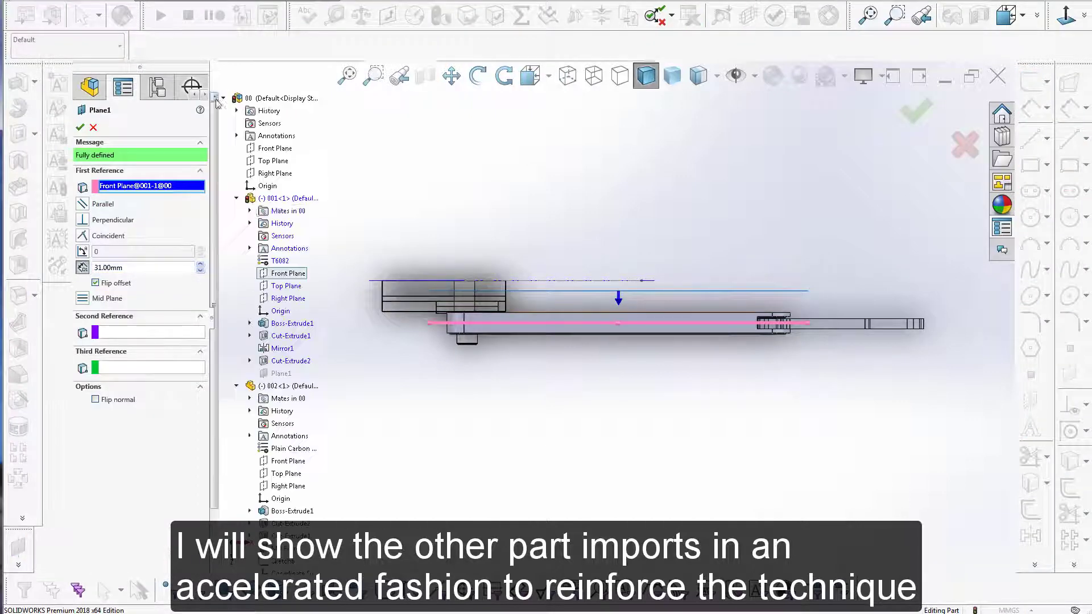
left_click(202, 264)
left_click(917, 112)
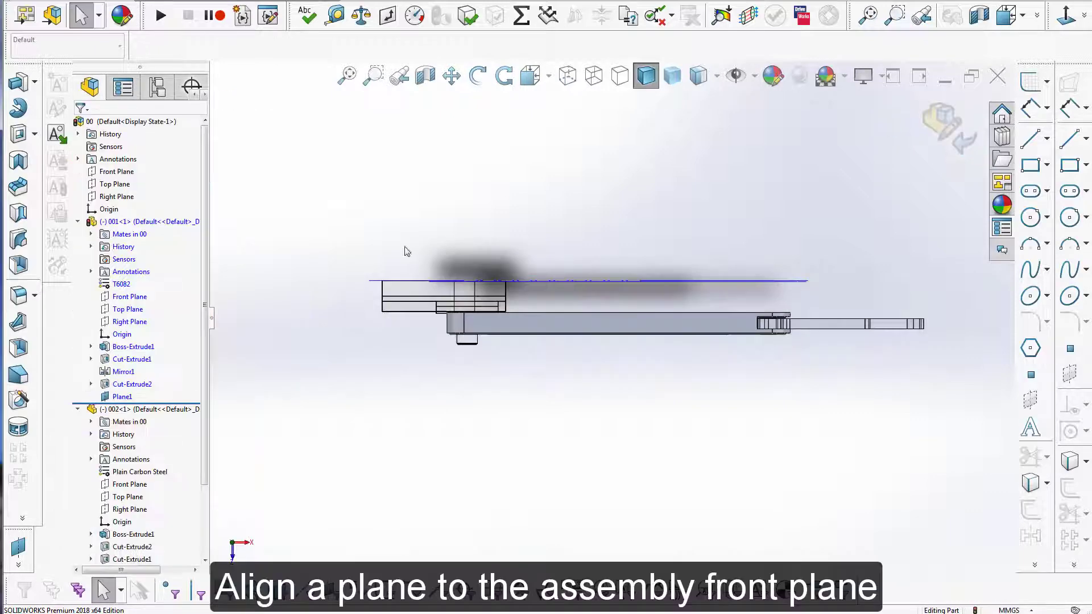
- Sketch two construction lines on part 001's offset plane from the pivot hole's centre: one about 300 mm to the opposite hole's centre, one upwards
left_click(123, 396)
left_click(130, 363)
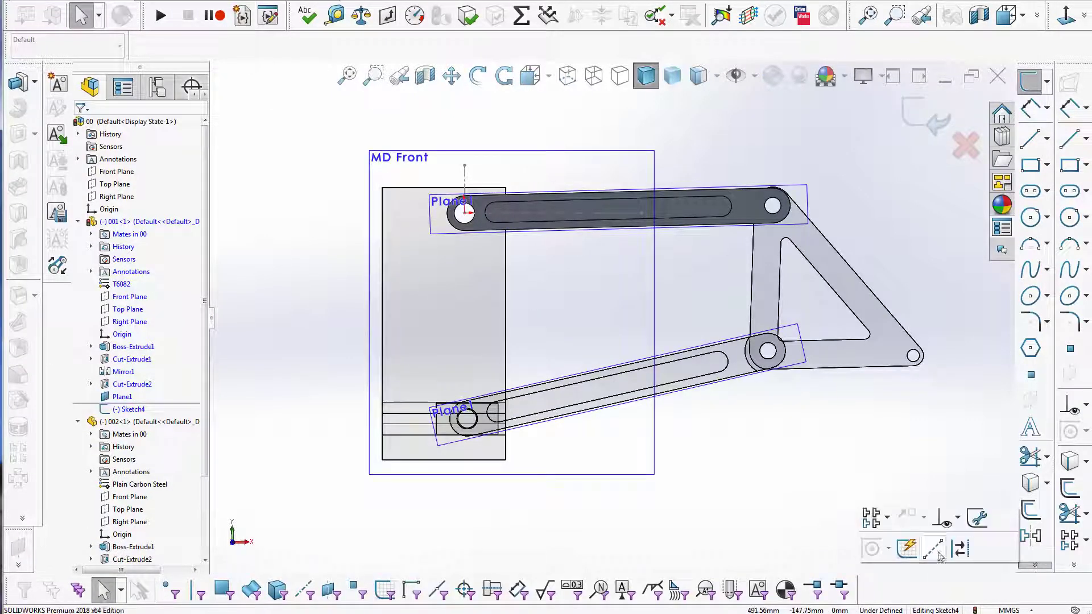
key("l")
left_click_drag(464, 212, 772, 205)
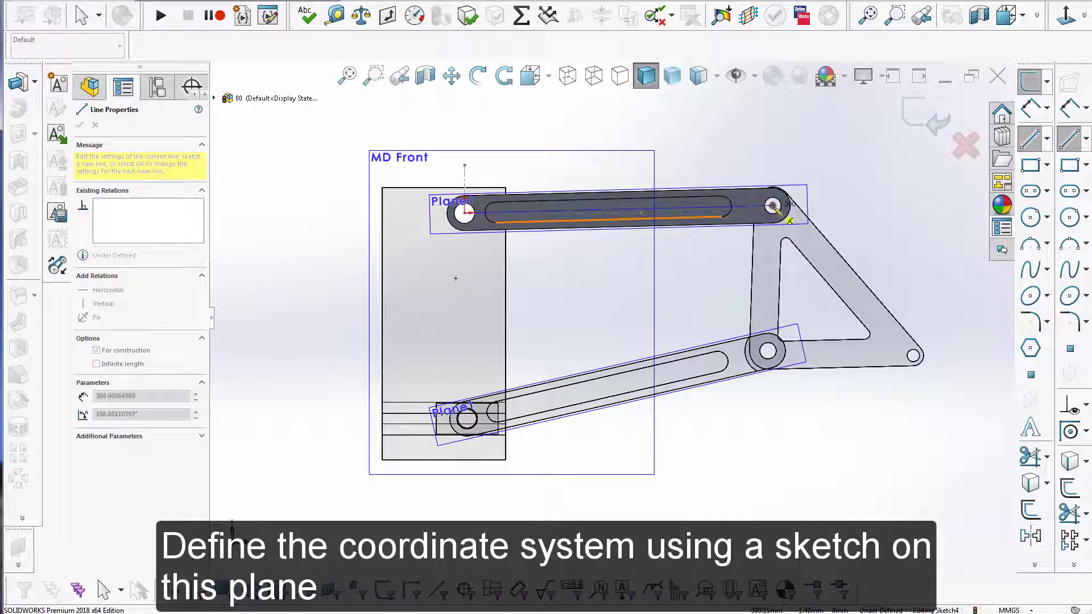
left_click_drag(464, 213, 454, 134)
left_click(79, 125)
key("Escape")
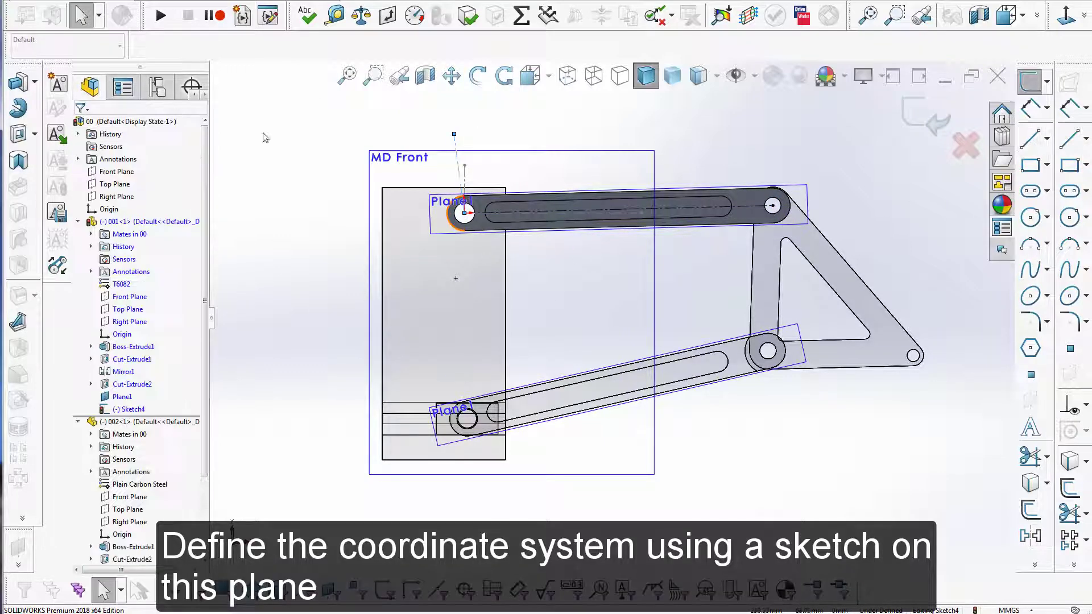
- Make the short construction line perpendicular to the long one and finish the sketch
left_click(458, 160)
left_click(520, 211, "ctrl")
left_click(81, 351)
left_click(80, 126)
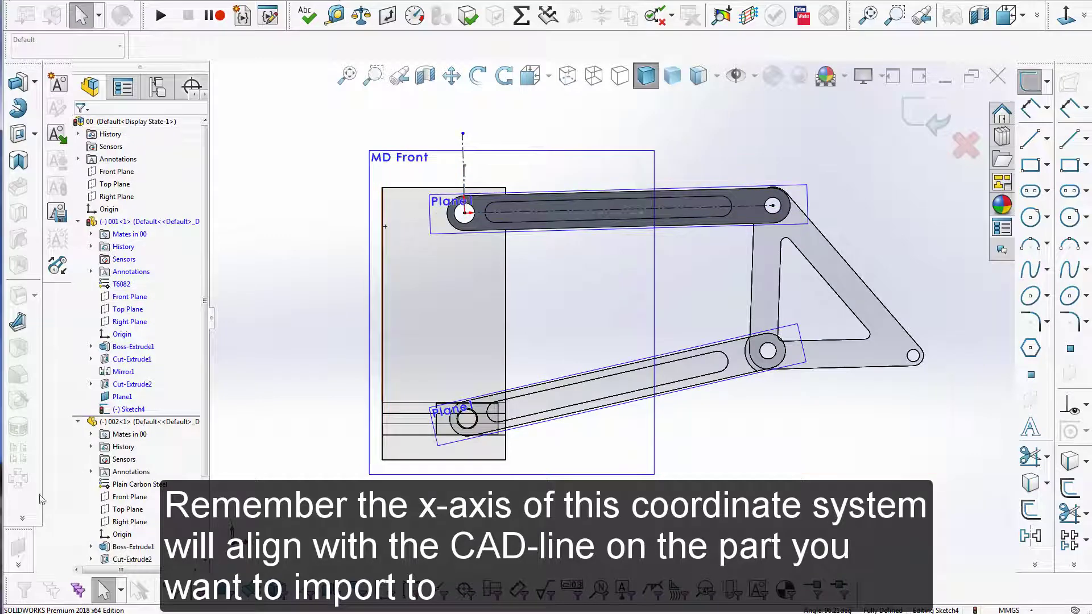
left_click(939, 126)
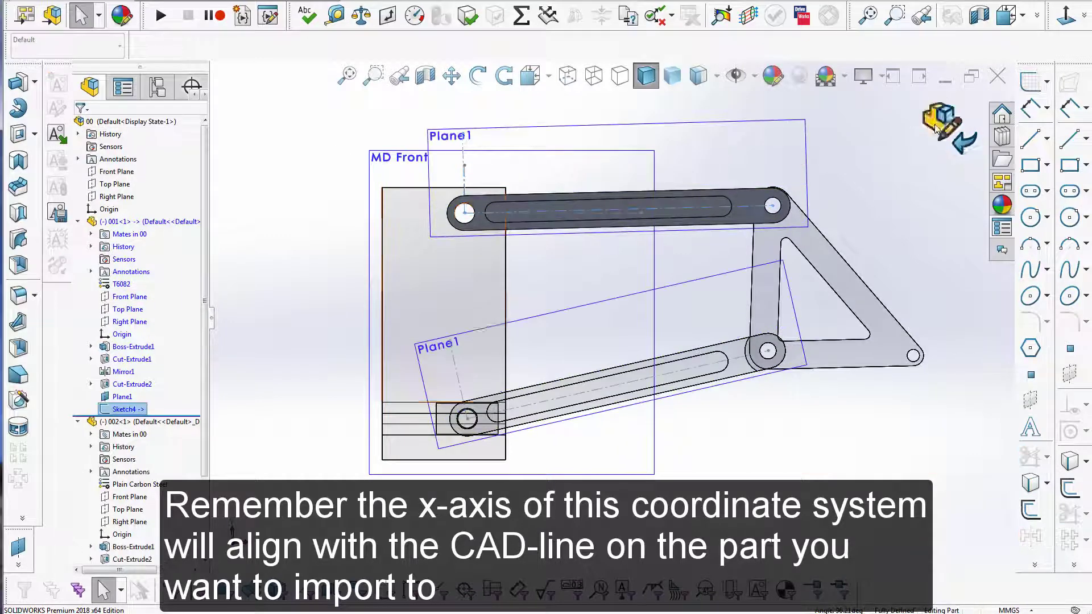
- Create a coordinate system at the pivot hole's centre, with its X axis along the long construction line and Y axis along the short one
left_click(65, 551)
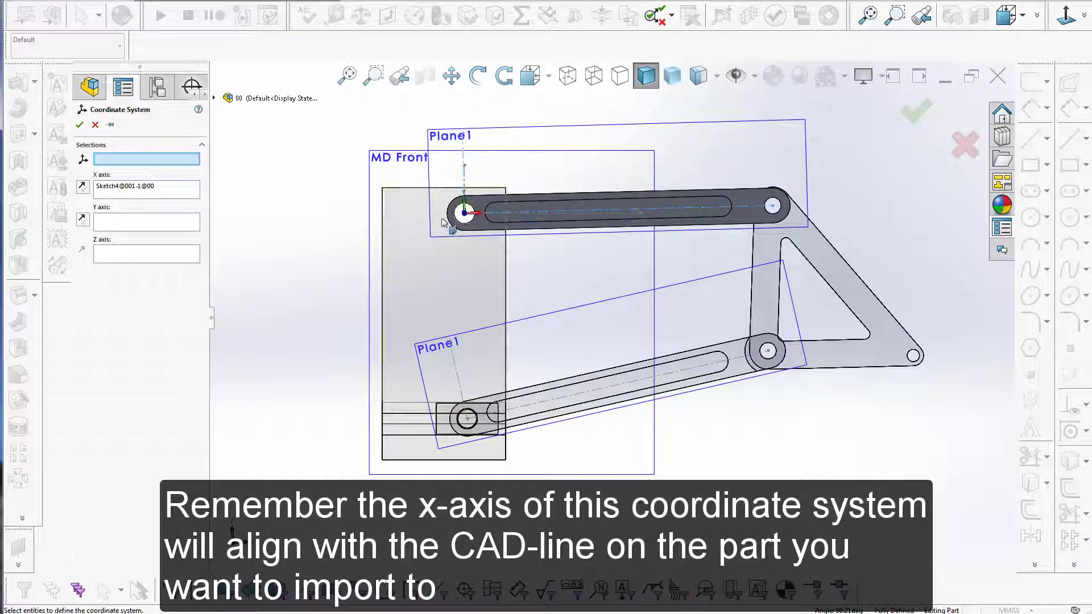
left_click(465, 213)
left_click(756, 206)
left_click(101, 159)
left_click(116, 189)
key("Delete")
left_click(121, 220)
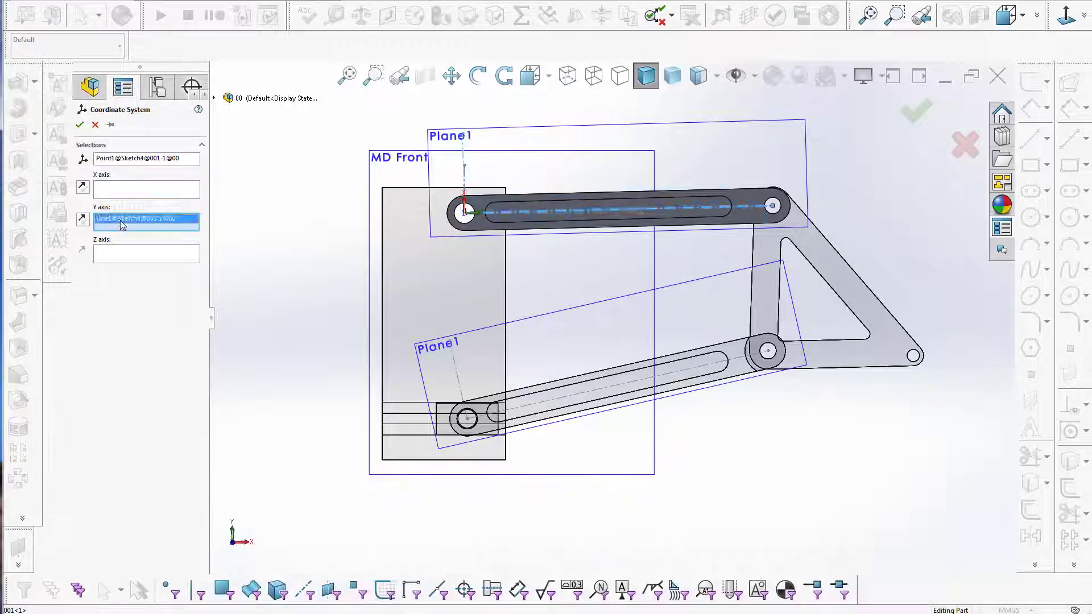
key("Delete")
left_click(138, 190)
left_click(772, 207)
left_click(625, 211)
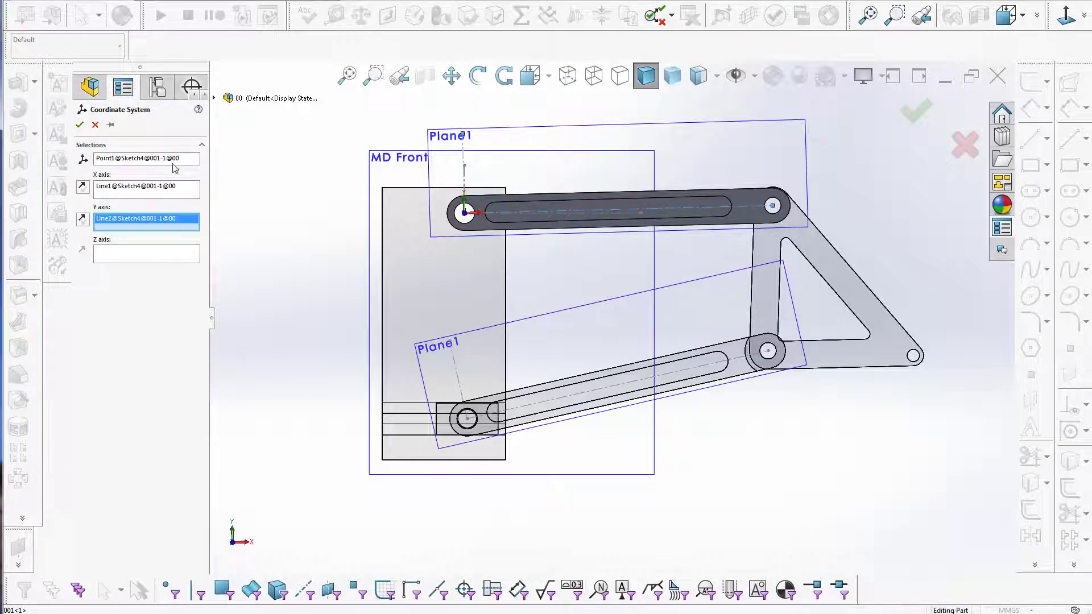
left_click(79, 124)
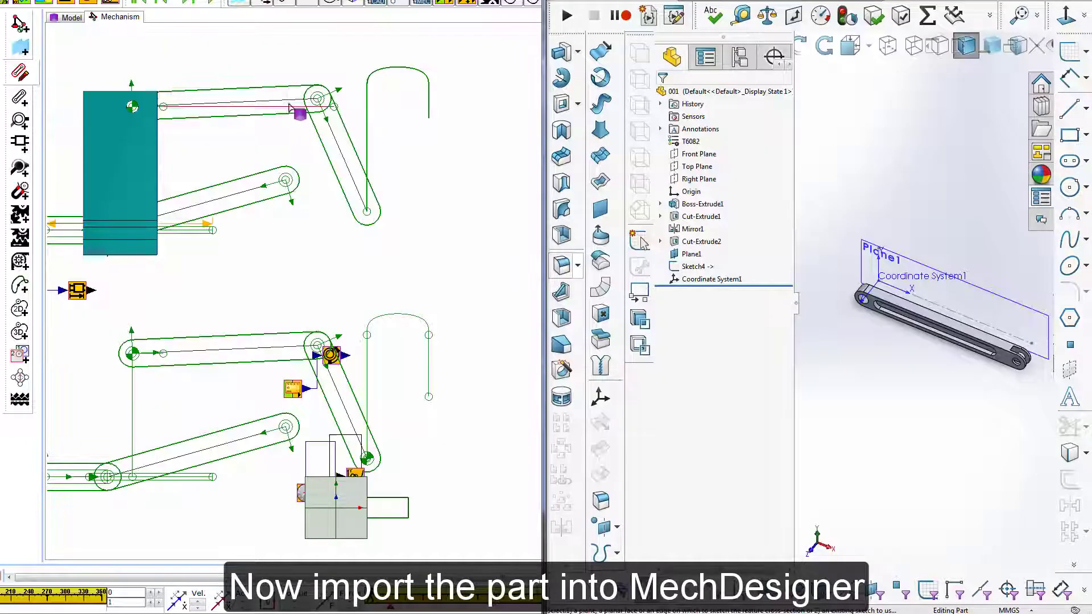
- In MechDesigner, import SOLIDWORKS part 001 onto the upper arm's CAD-Line using Coordinate System1, and colour the solid blue
left_click(256, 74)
left_click(300, 306)
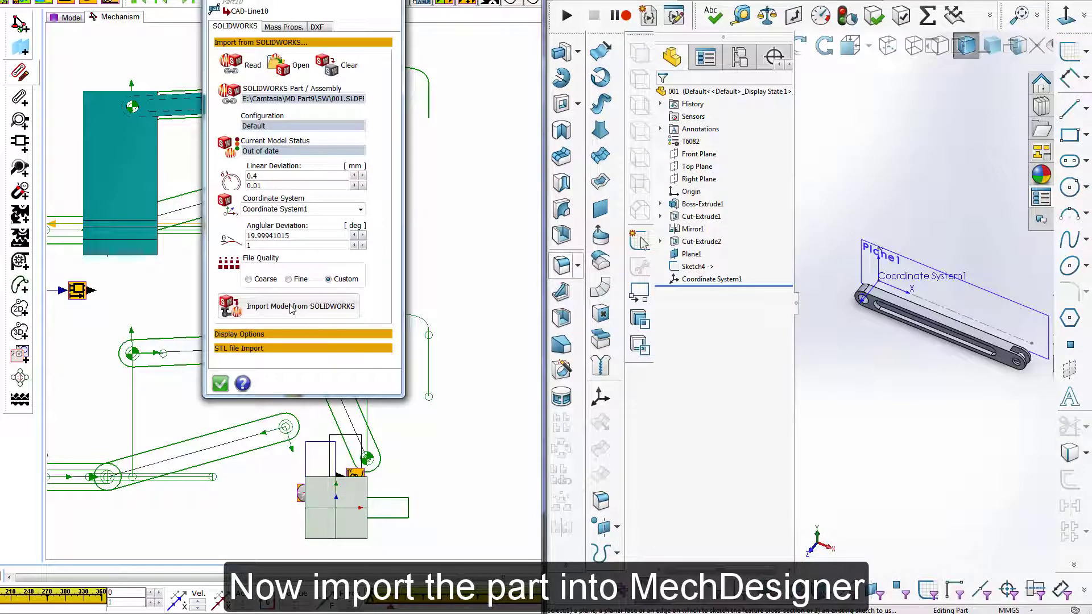
left_click(239, 334)
left_click(250, 431)
left_click(0, 0)
left_click(0, 59)
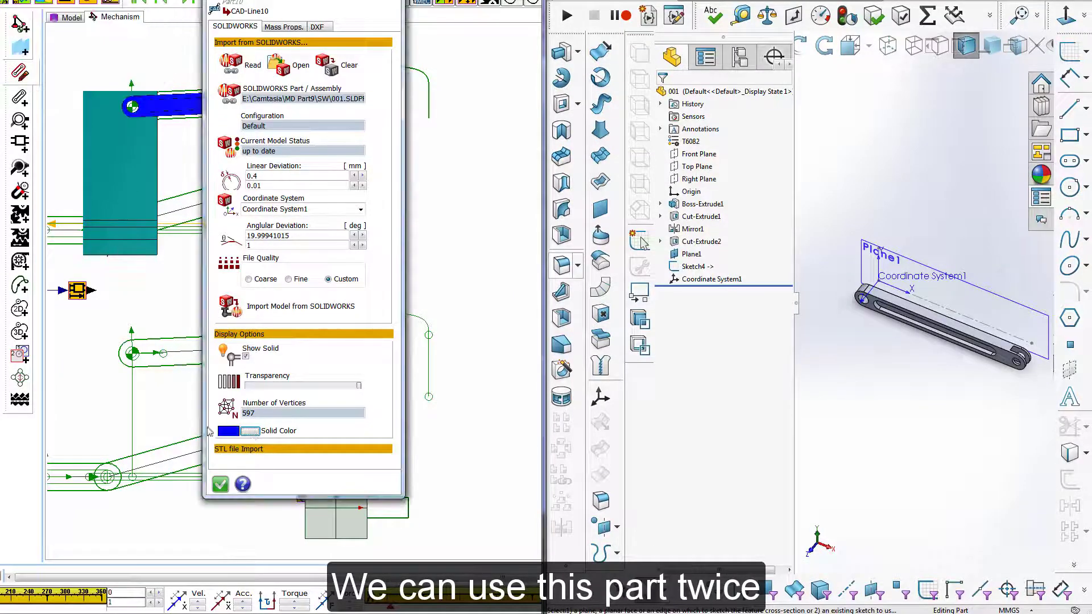
left_click(220, 485)
key("Down")
key("Down")
key("Down")
key("Down")
key("Down")
key("Down")
key("Down")
key("Down")
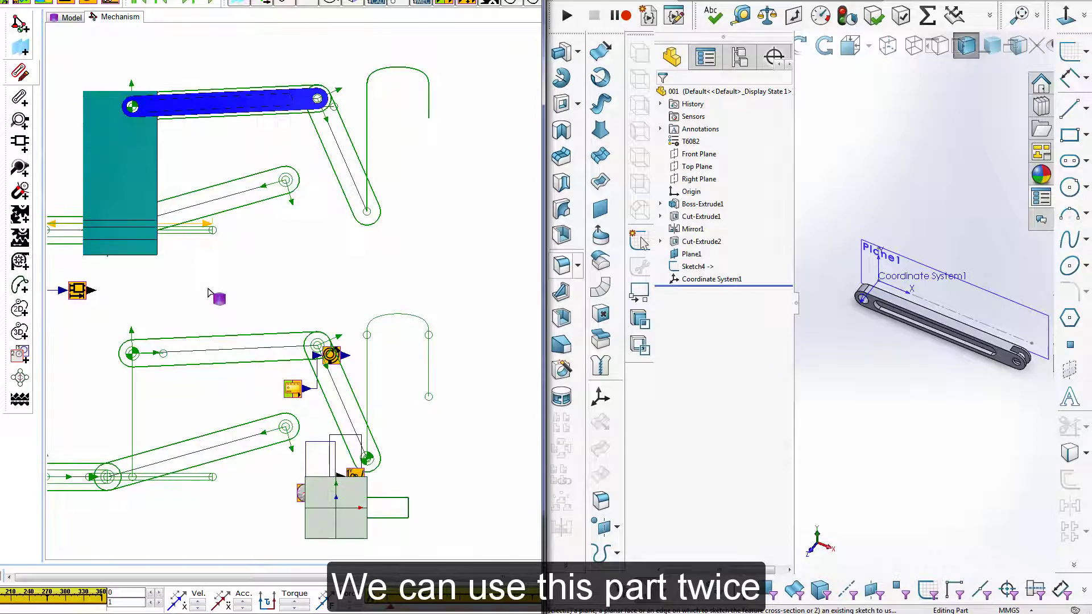
- Edit the lower arm part, adding a CAD-Line from its grounded joint past the far end and constraining it along the part's centre line
double_click(246, 205)
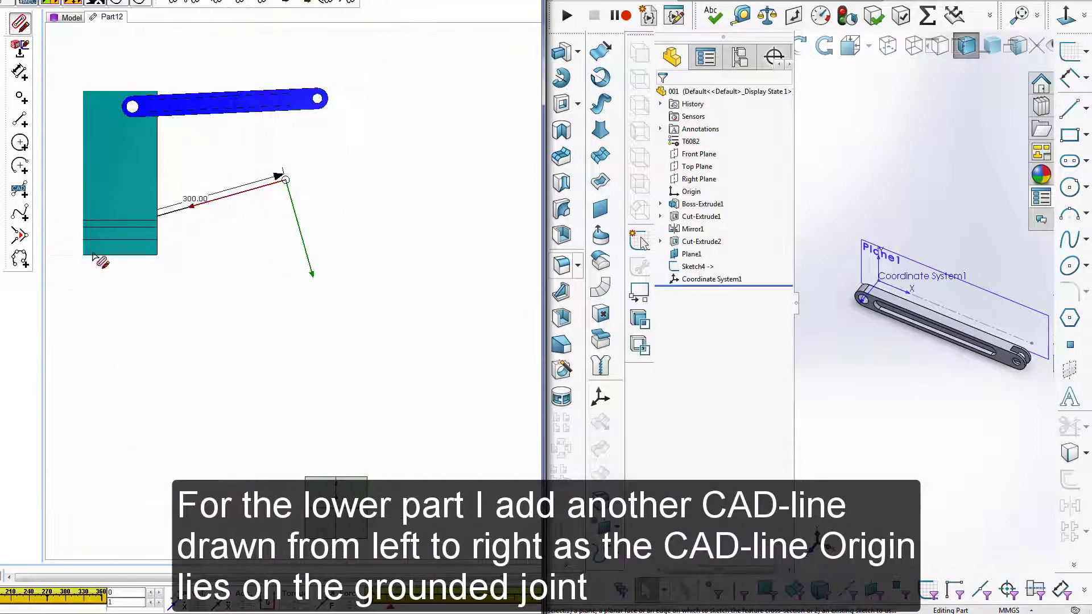
left_click(20, 189)
left_click(107, 229)
left_click(371, 161)
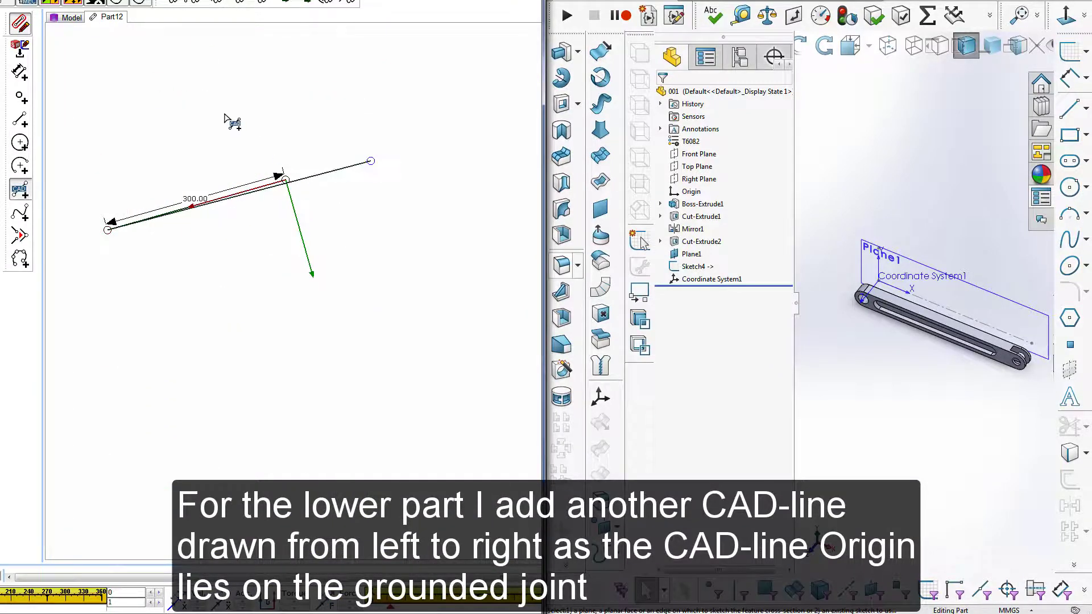
left_click(350, 2)
left_click(327, 172)
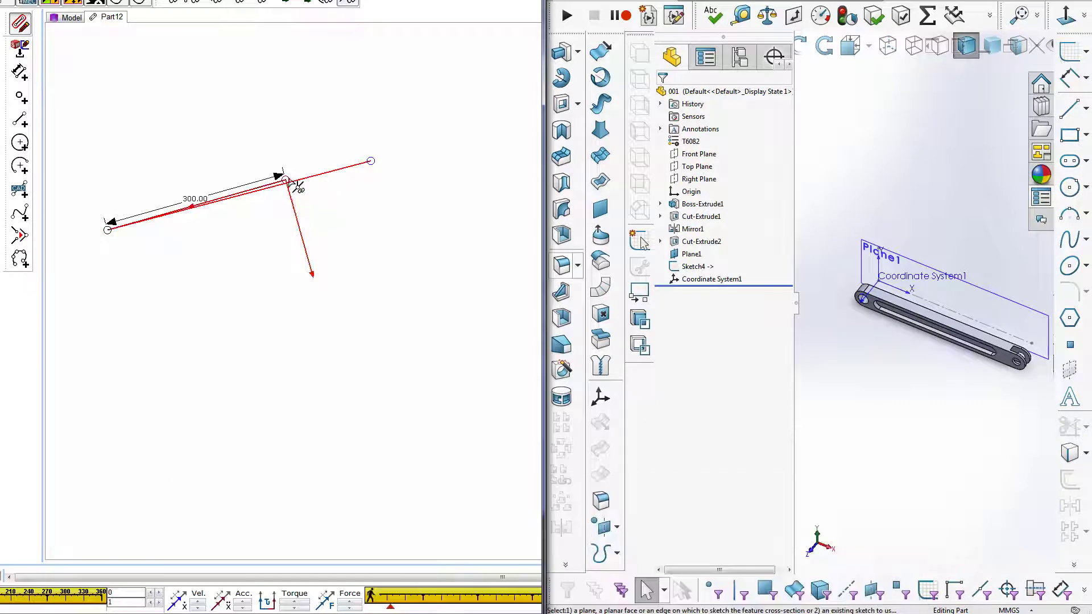
left_click(288, 179)
left_click(19, 24)
- Import SOLIDWORKS part 001 onto the lower arm's new CAD-Line using Coordinate System1, and colour the solid dark magenta
double_click(323, 177)
left_click(233, 65)
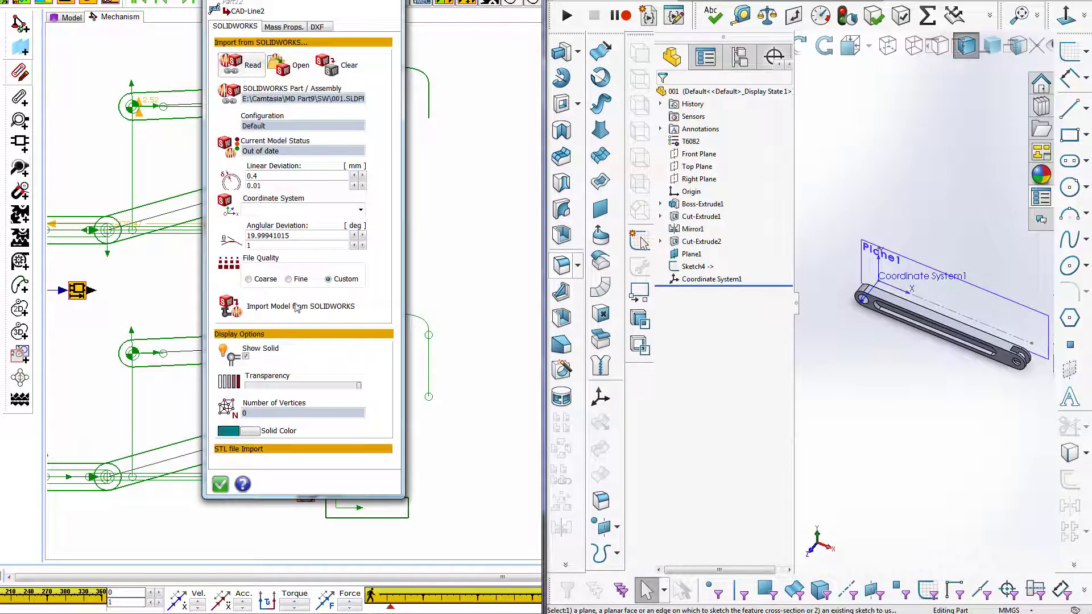
left_click(298, 307)
left_click(258, 433)
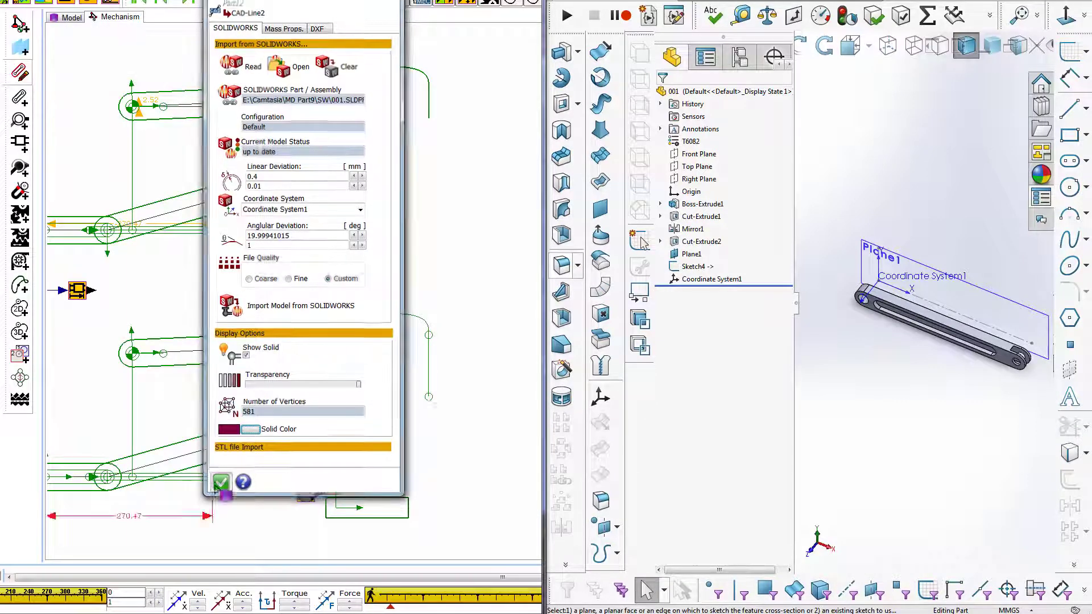
left_click(221, 484)
- Run the mechanism through its motion to check that the imported solids follow the arms
left_click(195, 41)
left_click(173, 2)
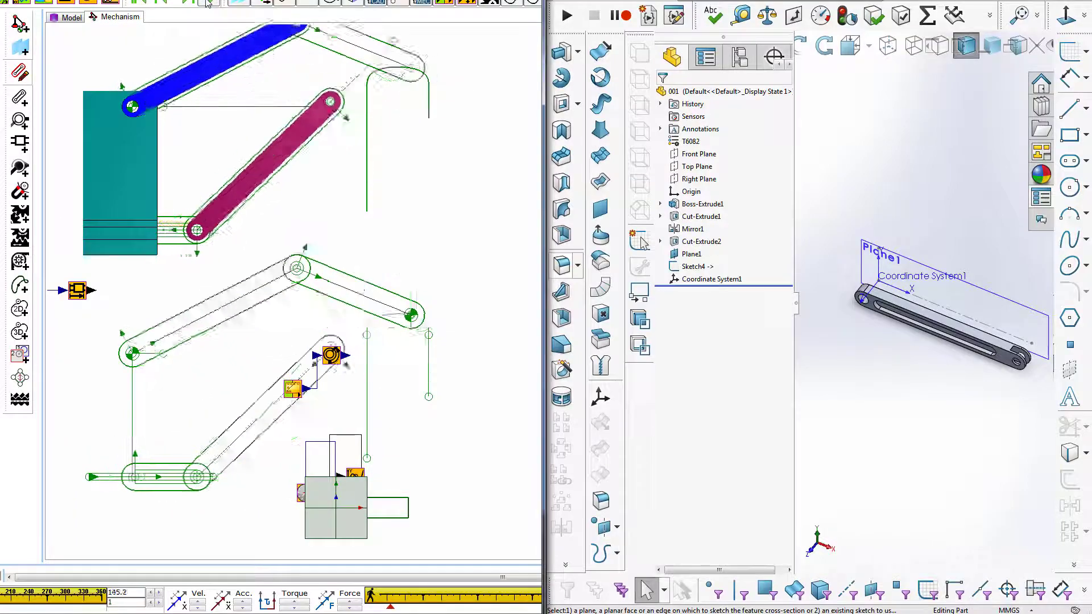